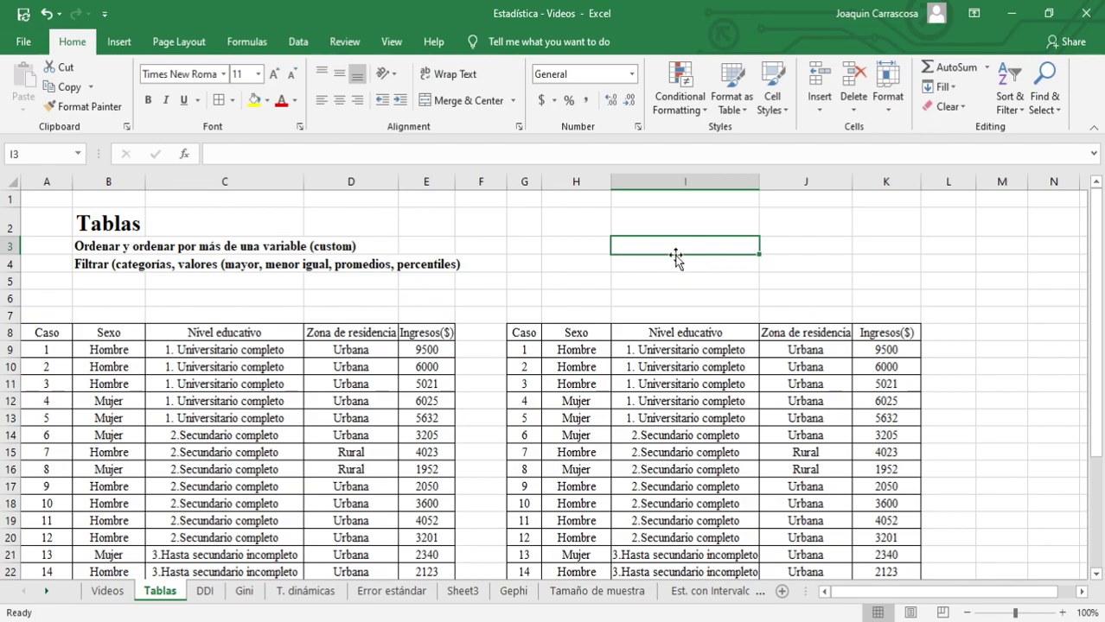
Step: Look over the original survey table, selecting its rows, case numbers and header row
left_click(54, 332)
scroll(57, 328, "down", 1)
scroll(61, 318, "down", 1)
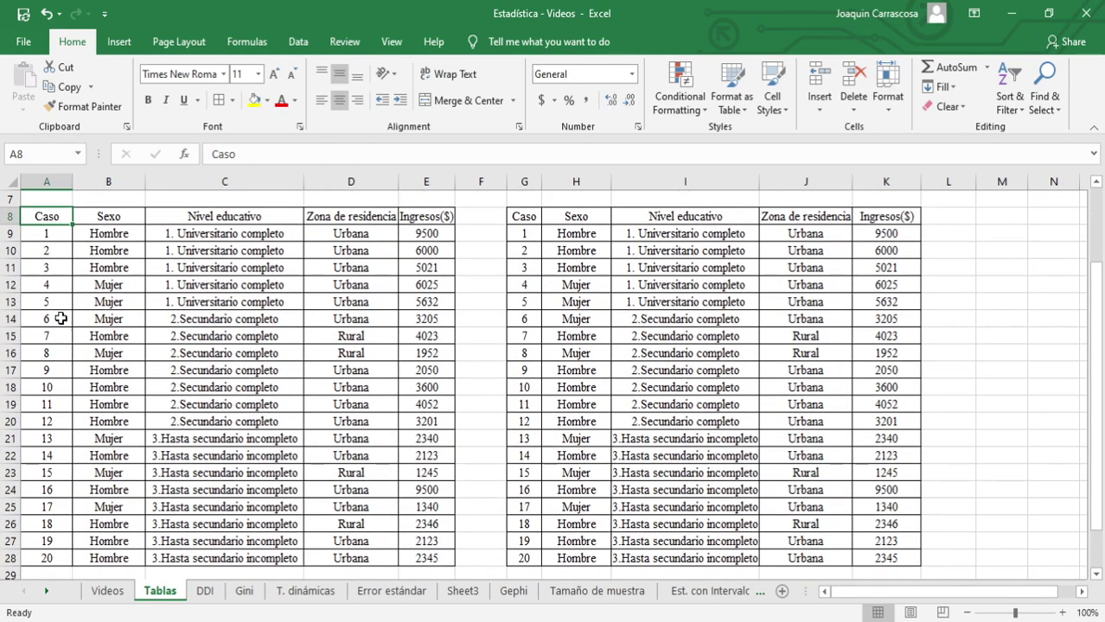
left_click_drag(41, 215, 445, 559)
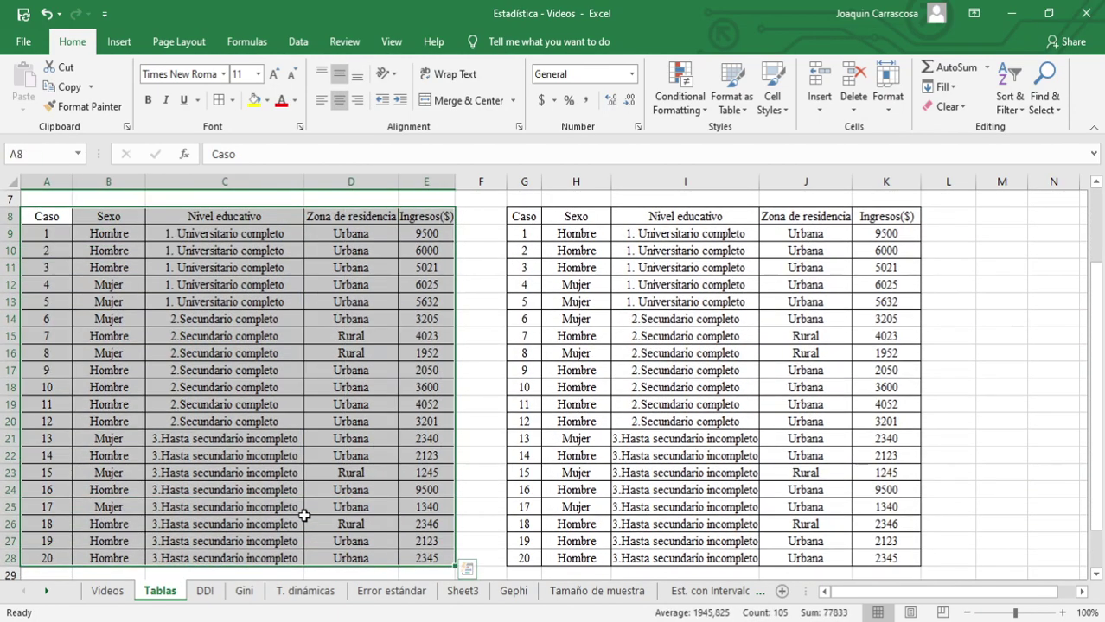
left_click(285, 490)
mouse_move(47, 234)
left_mouse_down()
mouse_move(46, 555)
mouse_move(81, 524)
left_mouse_up()
scroll(95, 493, "up", 1)
left_click(123, 369)
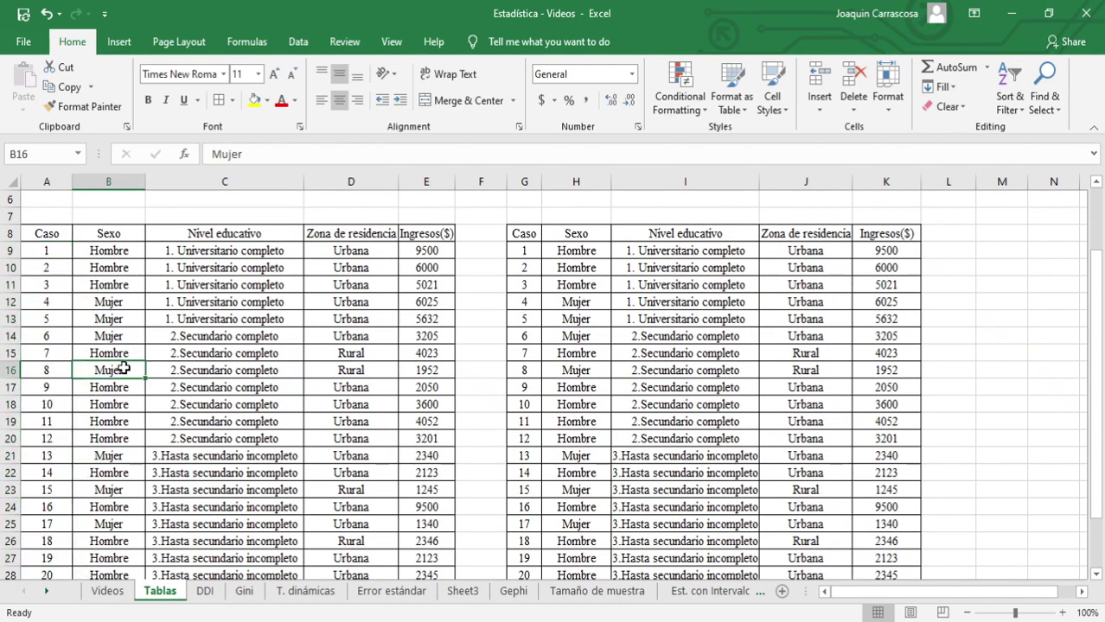
left_click_drag(68, 238, 436, 235)
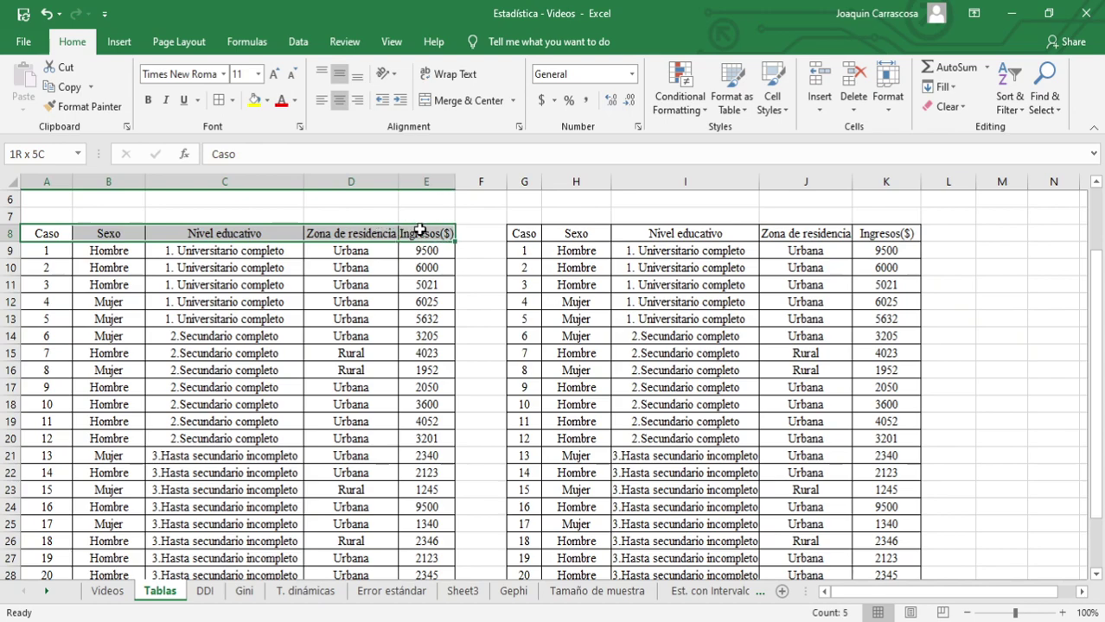
Step: Check the original data's Sexo entries and column headers, then reselect the whole table
left_click_drag(94, 259, 48, 413)
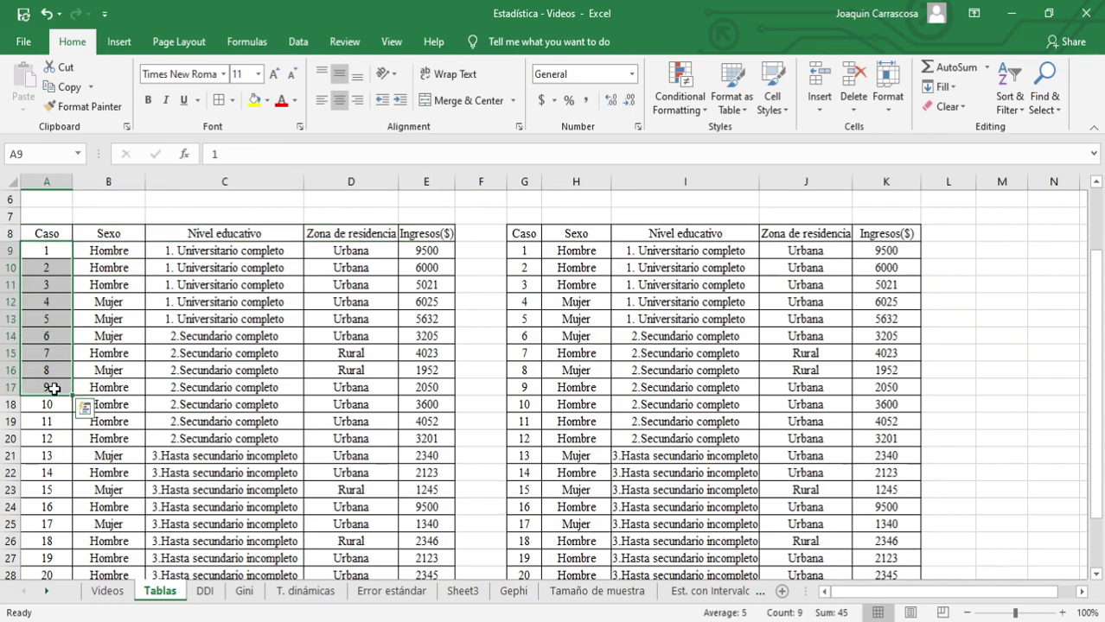
left_click(108, 249)
left_click(113, 301)
left_click(225, 239)
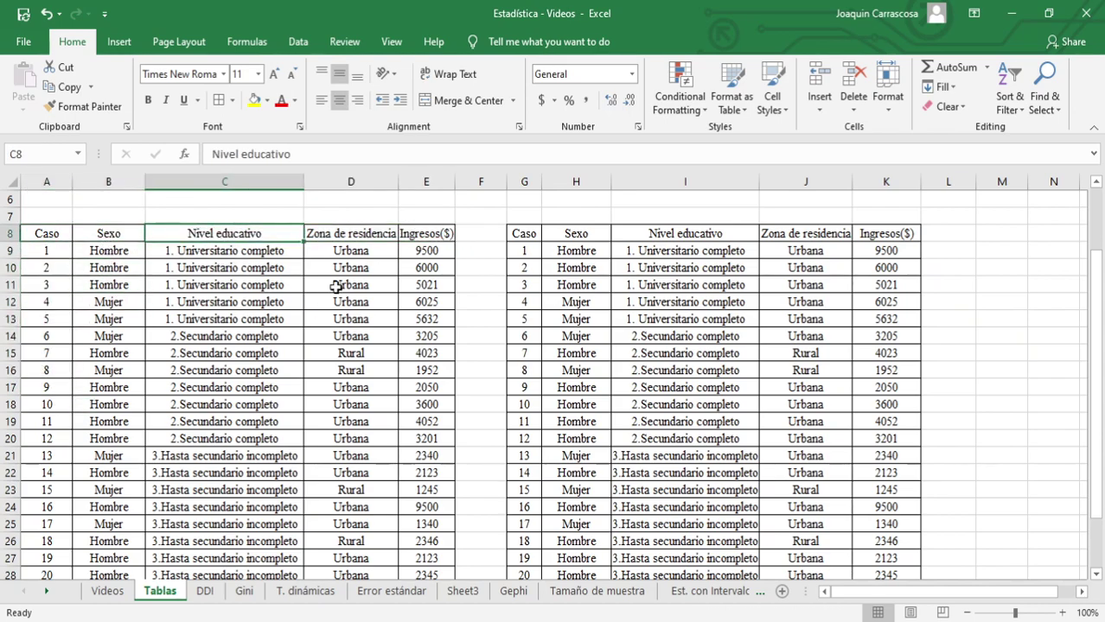
left_click(346, 233)
left_click(414, 230)
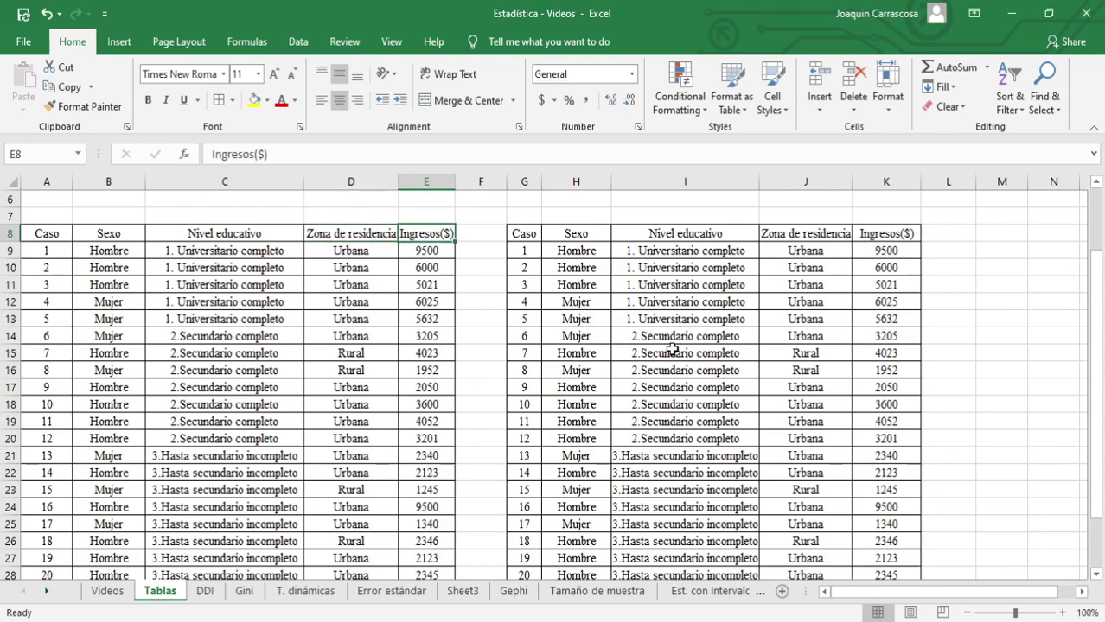
left_click(1095, 575)
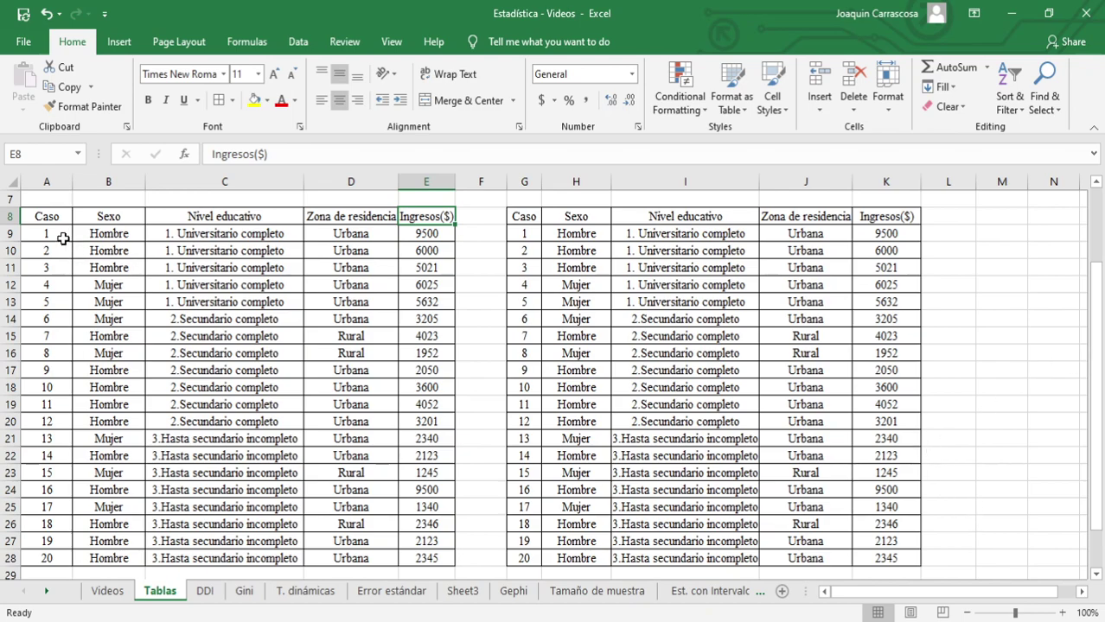
left_click_drag(42, 218, 449, 562)
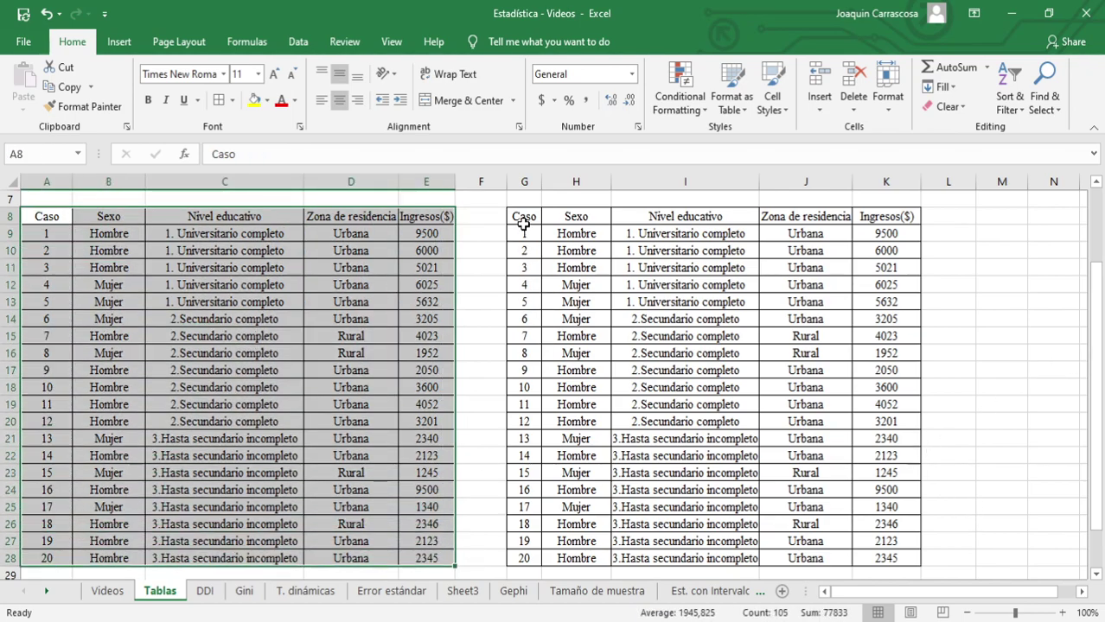
Step: Convert the copied range G8:K28 into an Excel table with headers
left_click_drag(523, 223, 882, 558)
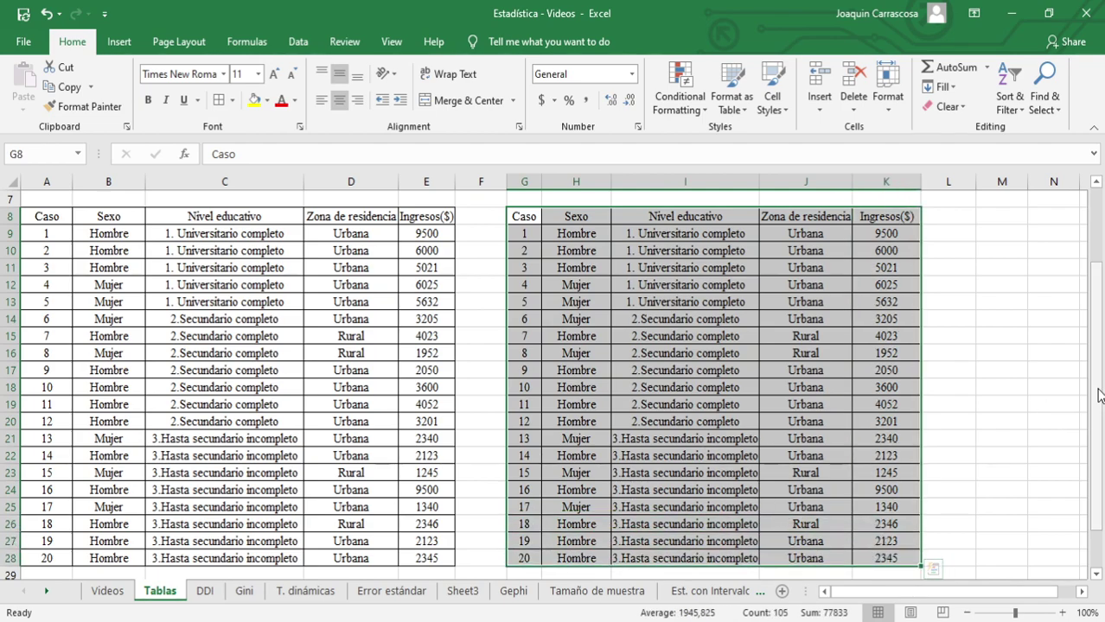
left_click(112, 45)
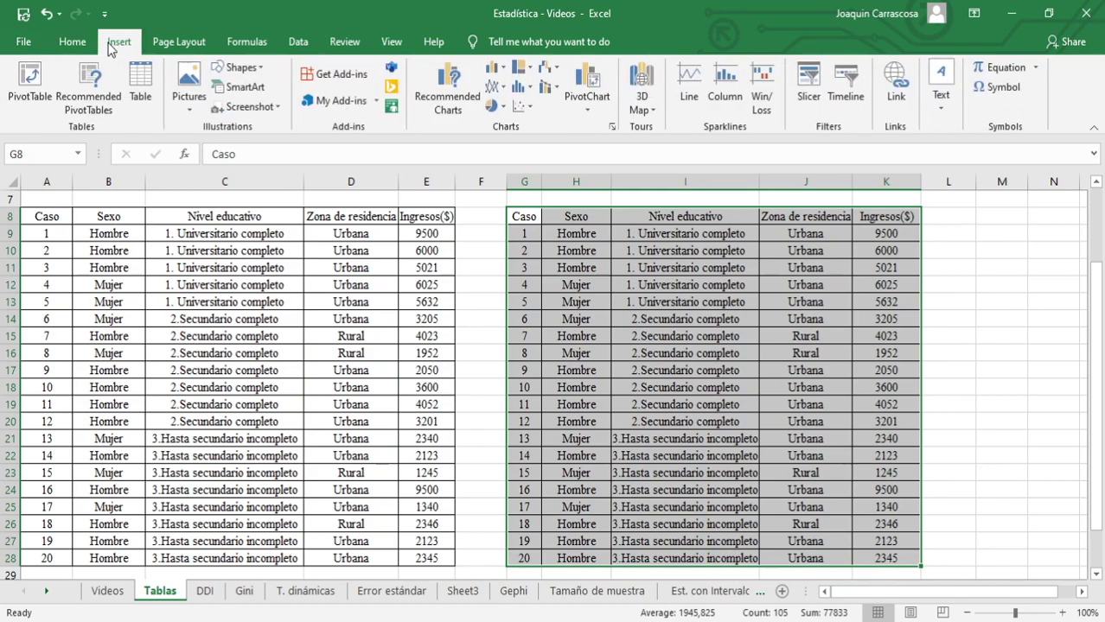
left_click(578, 264)
left_click_drag(532, 217, 890, 558)
left_click(140, 84)
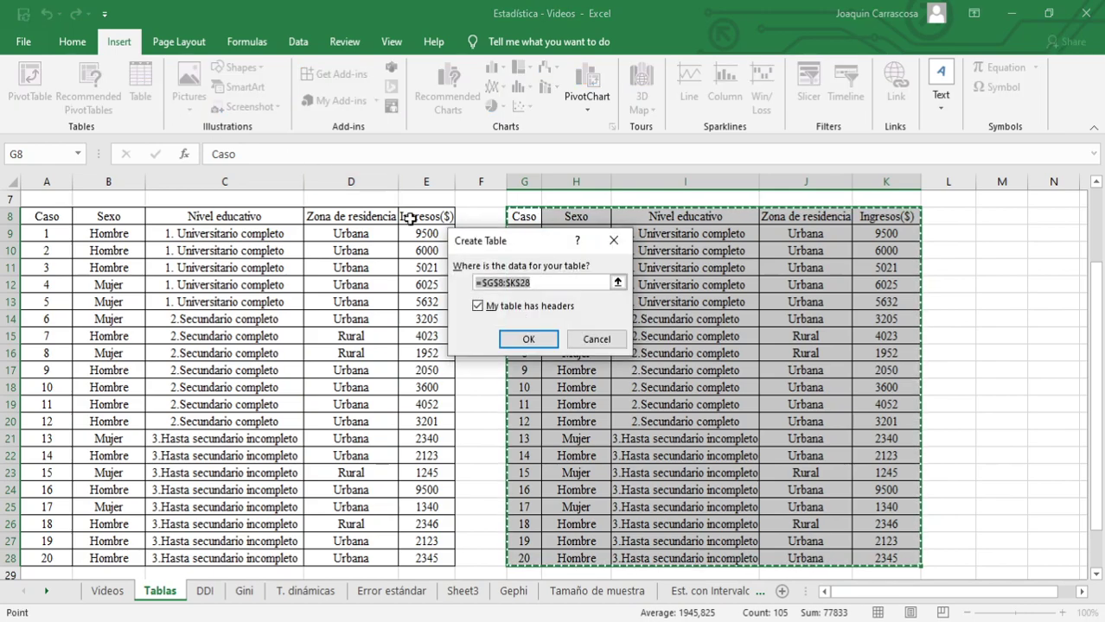
left_click_drag(531, 242, 353, 211)
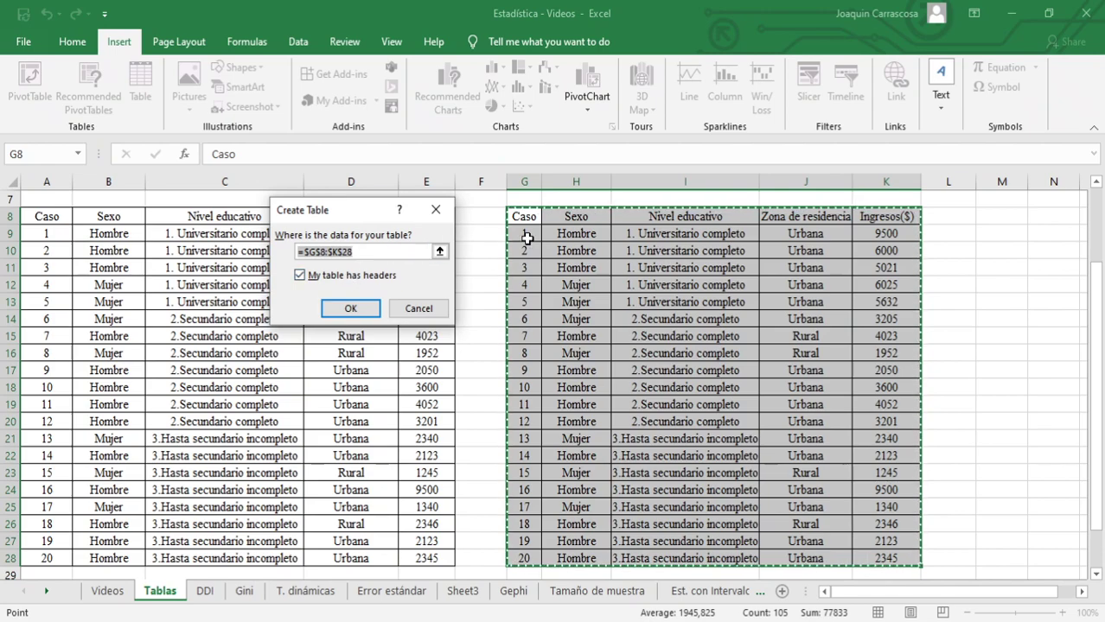
left_click(340, 310)
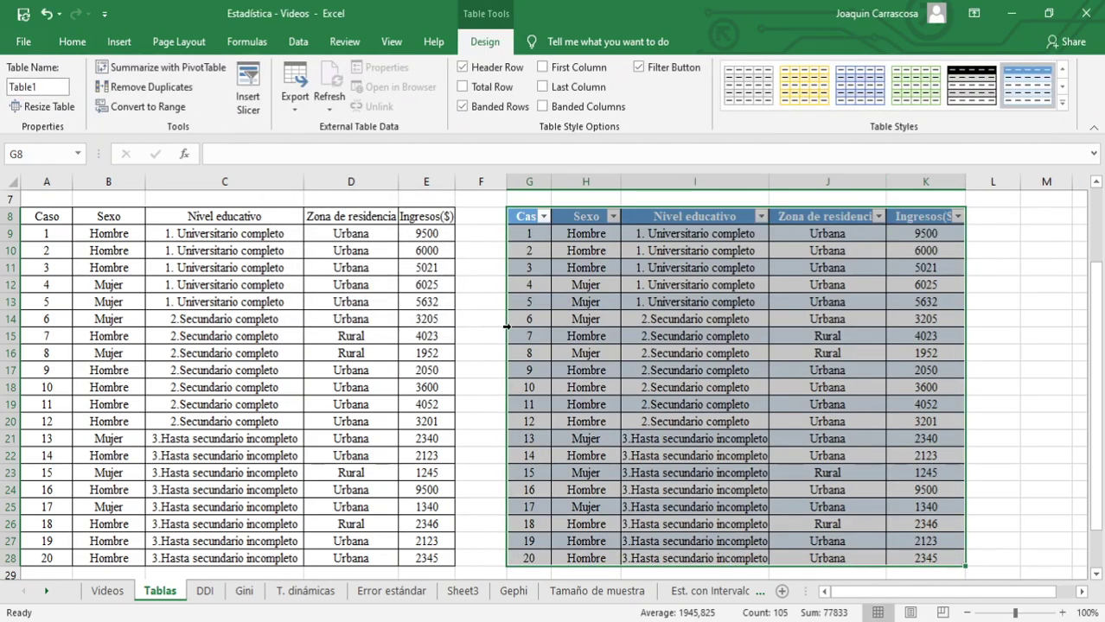
Step: Inspect the new table's banded rows and header, and widen column G to show Caso
left_click(528, 339)
left_click_drag(525, 241, 904, 515)
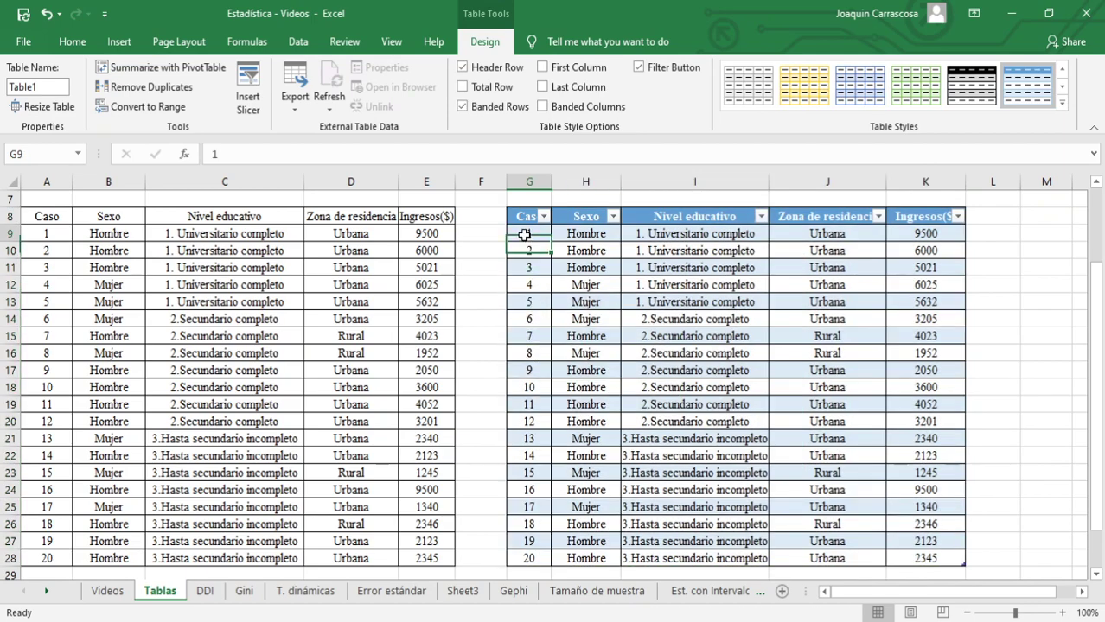
left_click(700, 346)
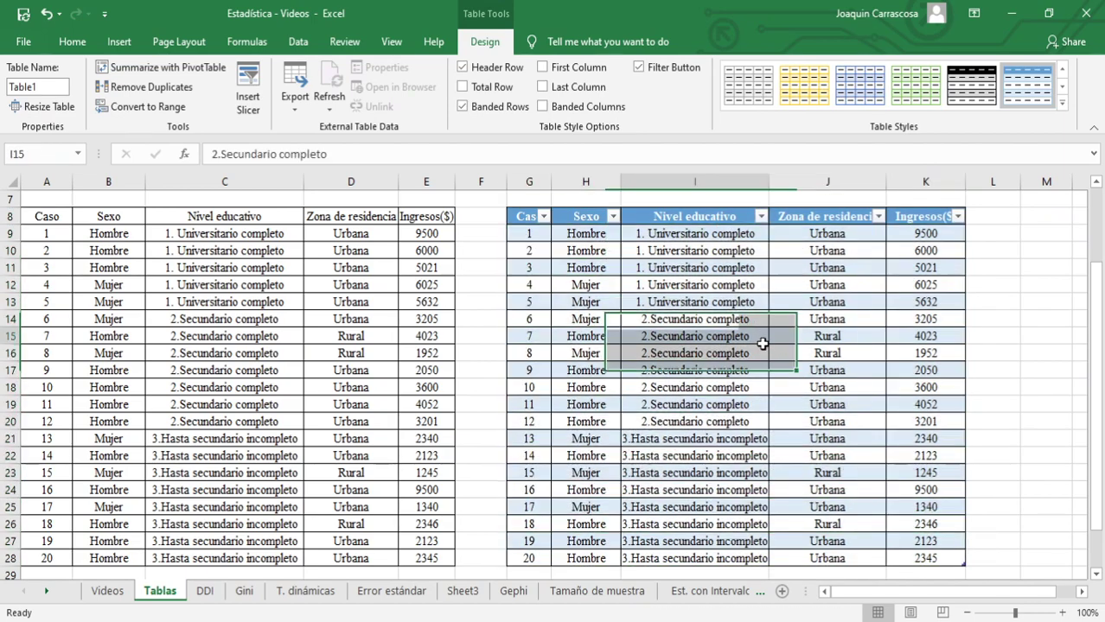
left_click_drag(525, 217, 917, 210)
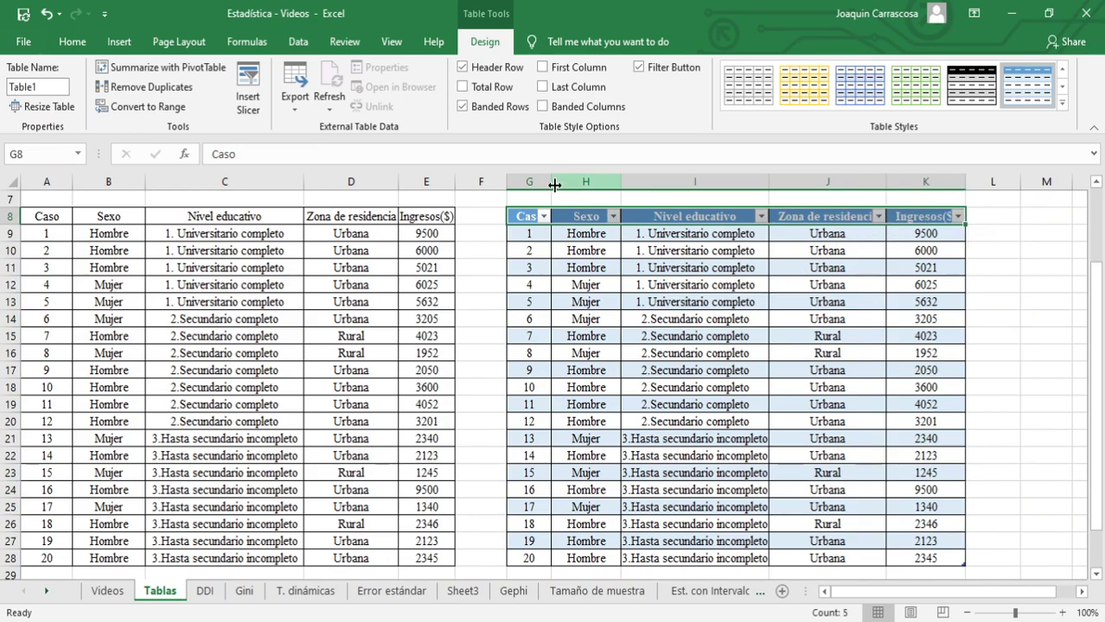
left_click_drag(551, 182, 557, 181)
Step: Read the sorting note in row 3 and compare the table's Caso numbers with the original's
scroll(551, 297, "up", 1)
scroll(550, 303, "up", 2)
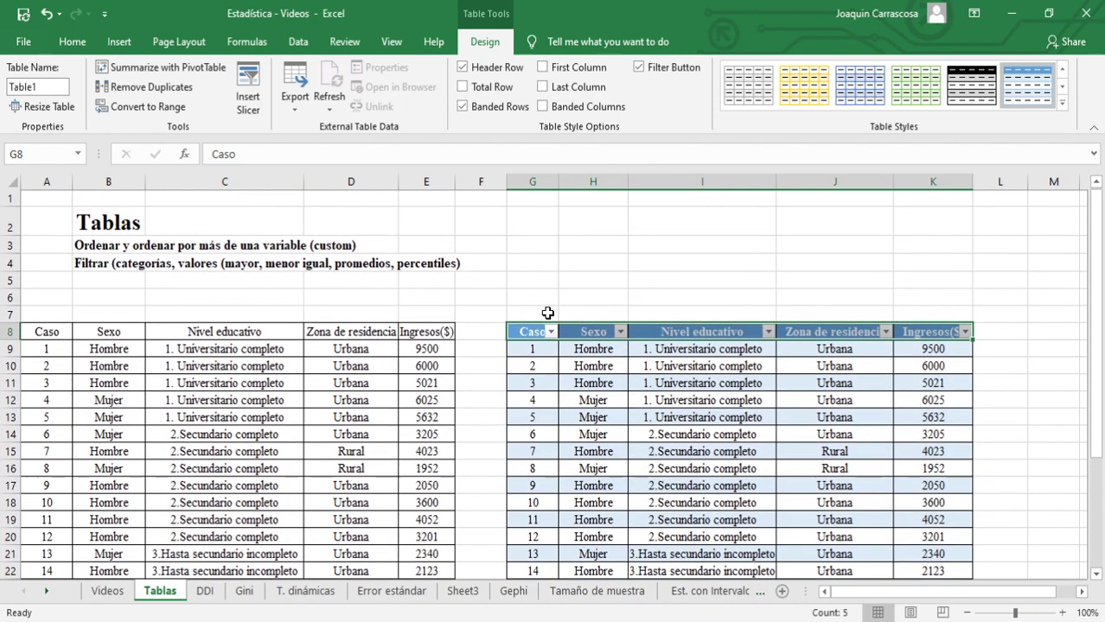
left_click(95, 250)
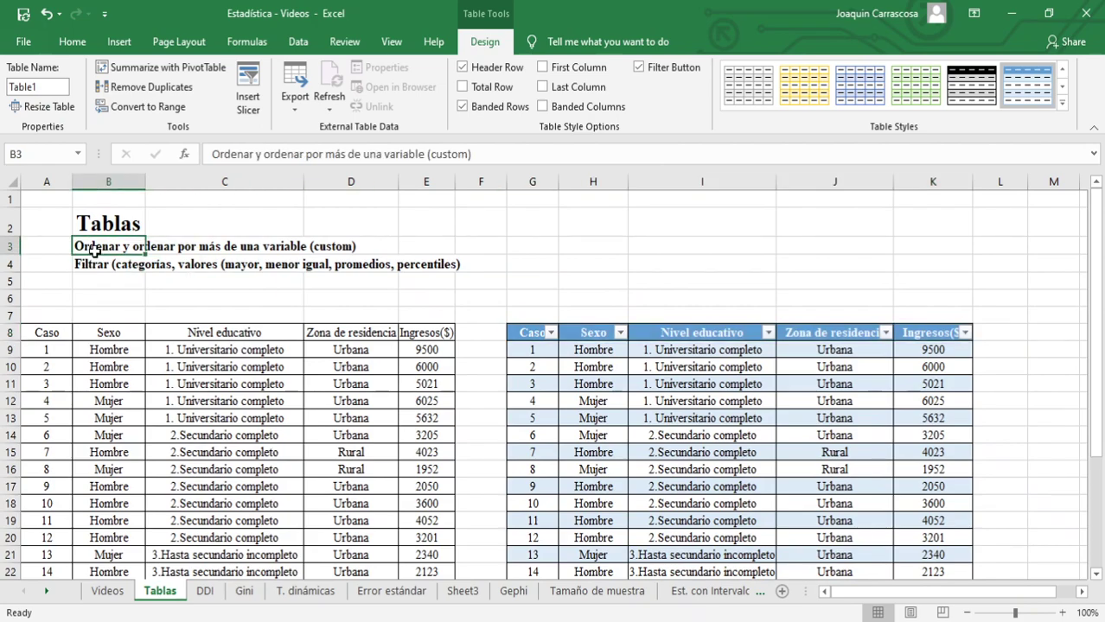
left_click_drag(95, 249, 96, 263)
scroll(577, 353, "down", 2)
left_click(576, 350)
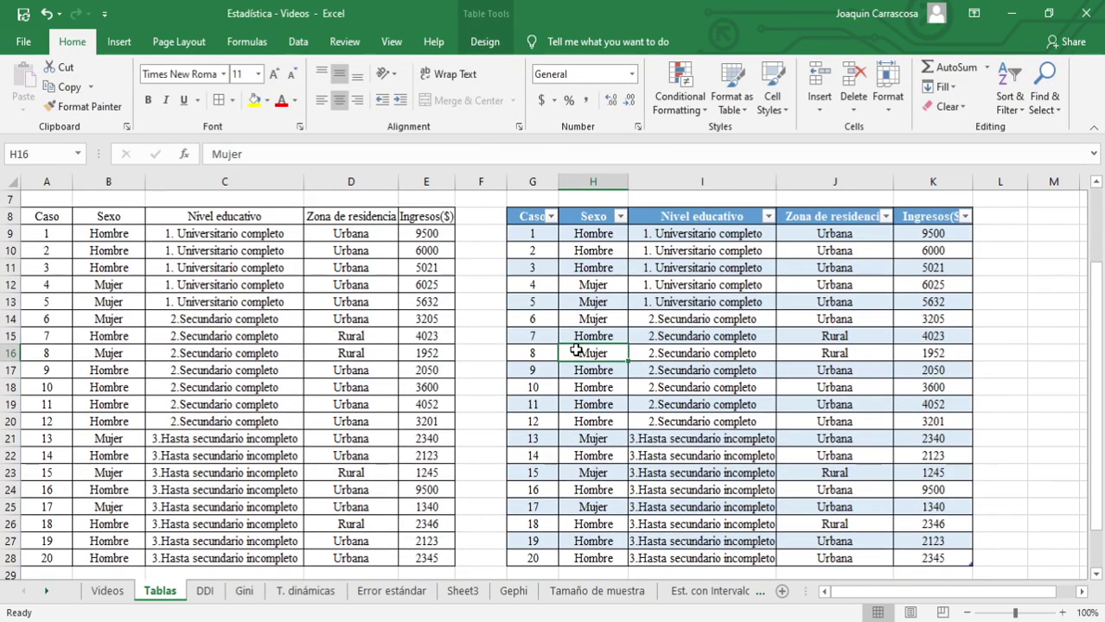
left_click_drag(526, 234, 539, 554)
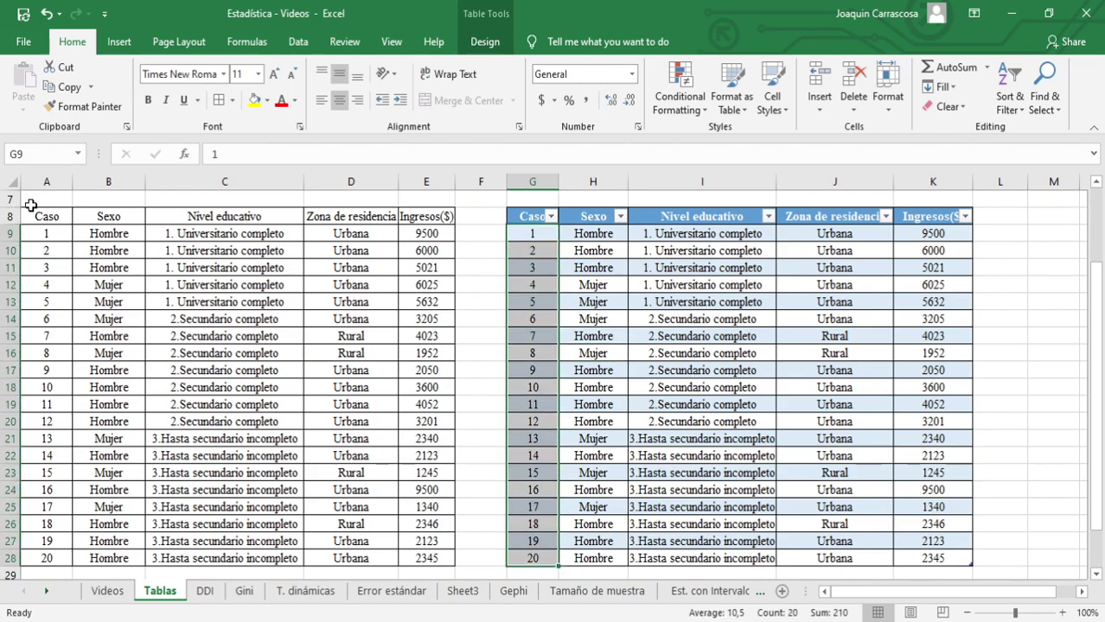
left_click_drag(47, 233, 51, 560)
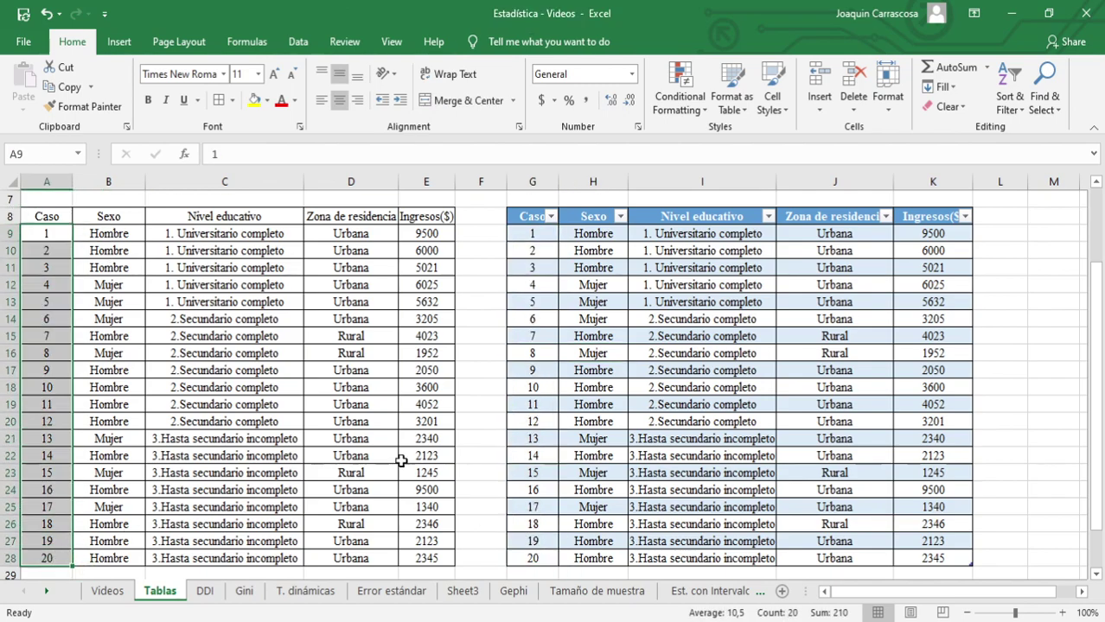
left_click(614, 366)
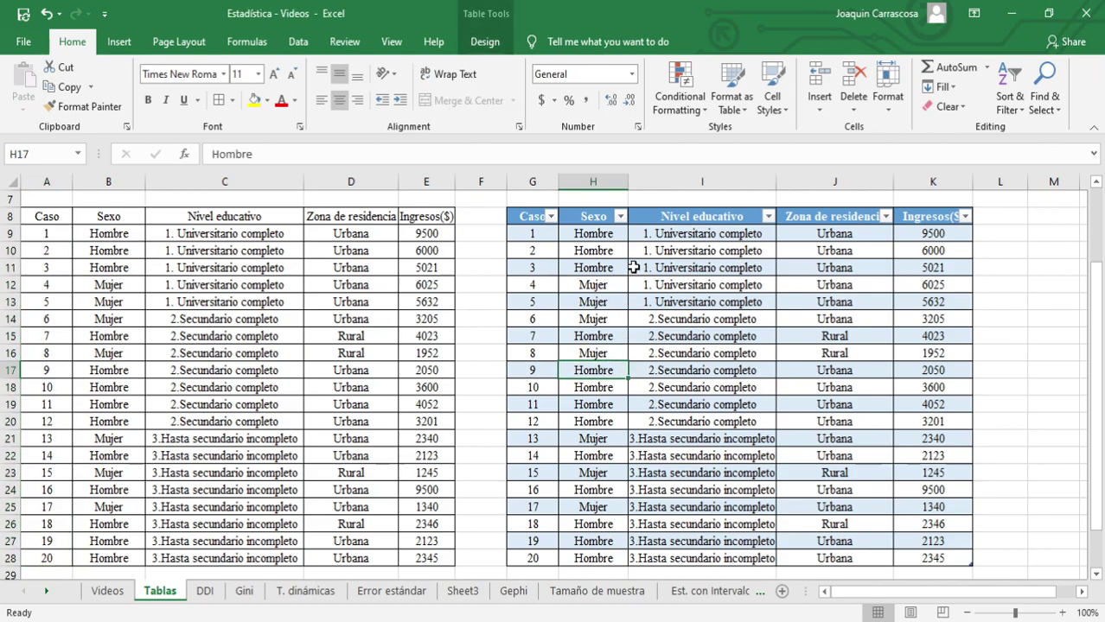
left_click(620, 216)
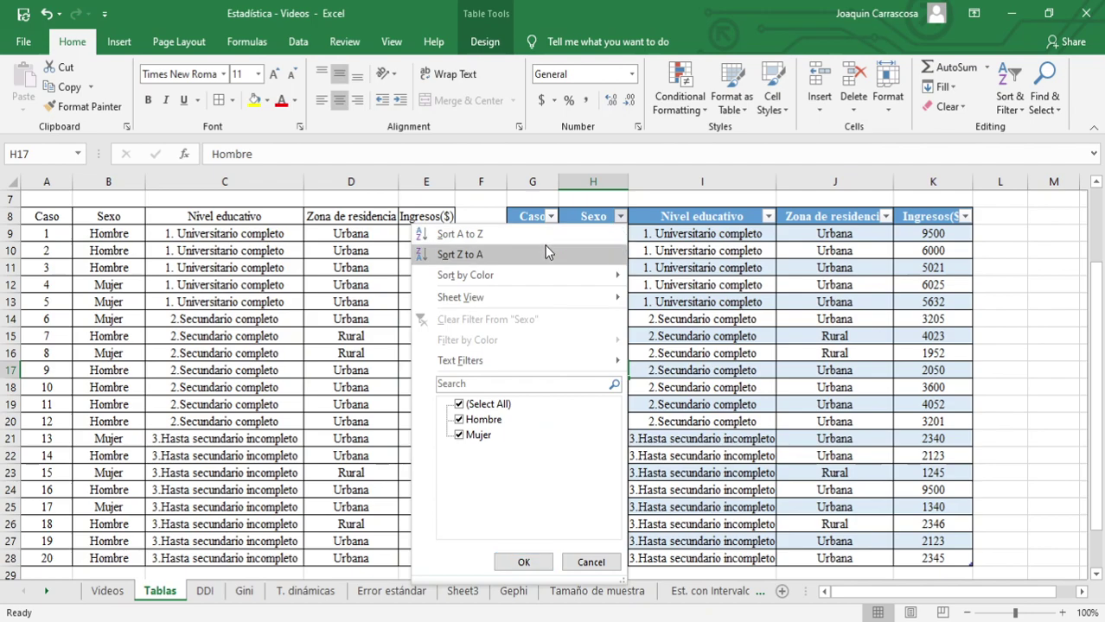
left_click(463, 234)
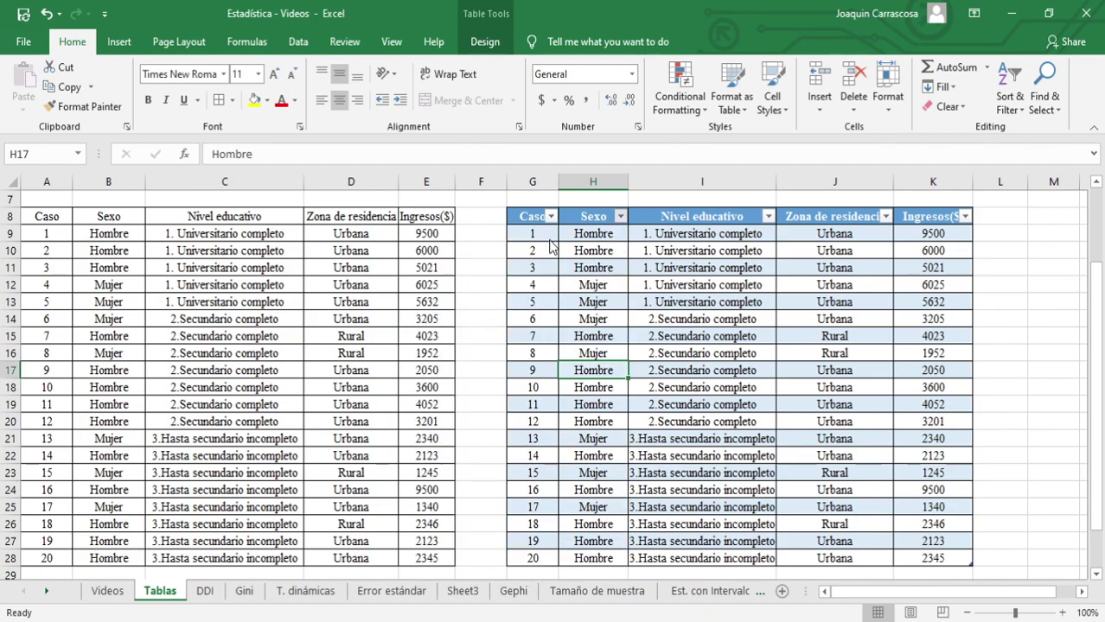
left_click(578, 234)
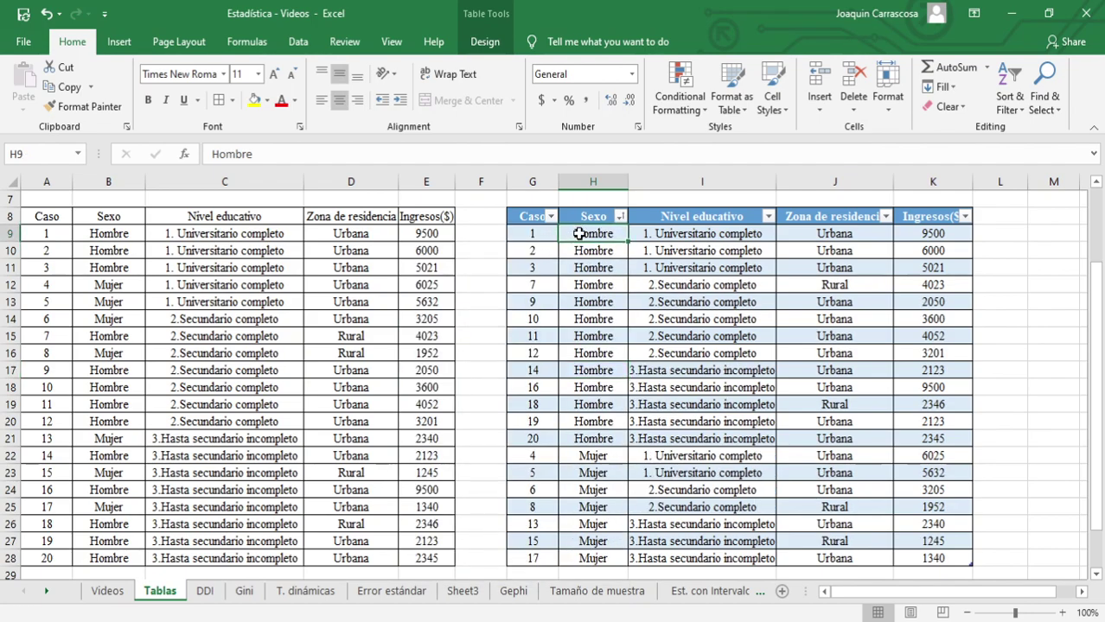
left_click_drag(578, 233, 593, 558)
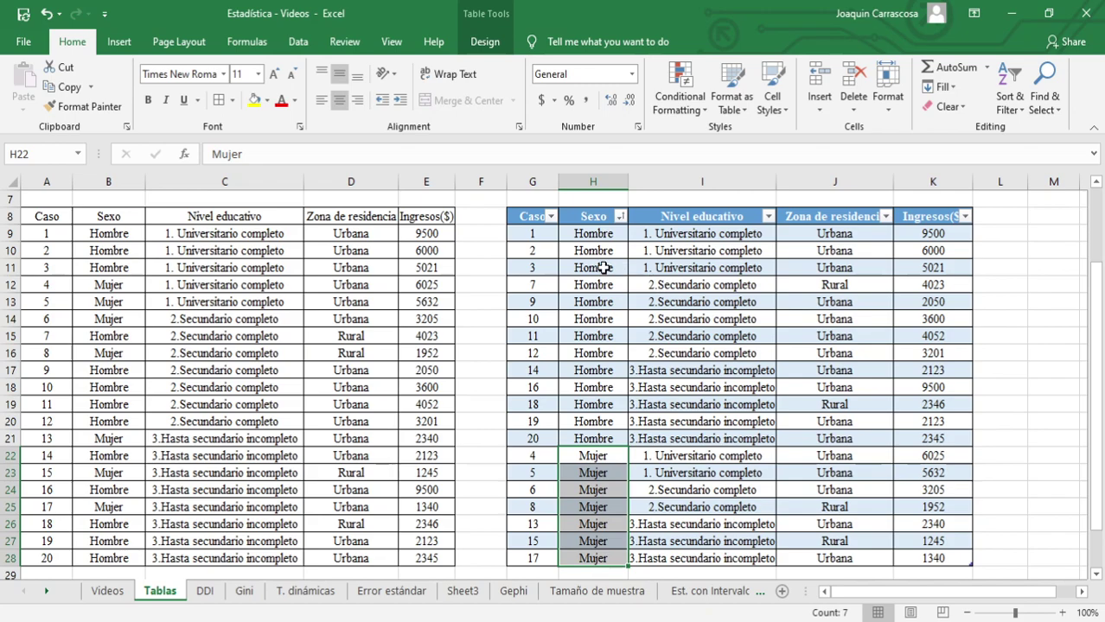
left_click(611, 354)
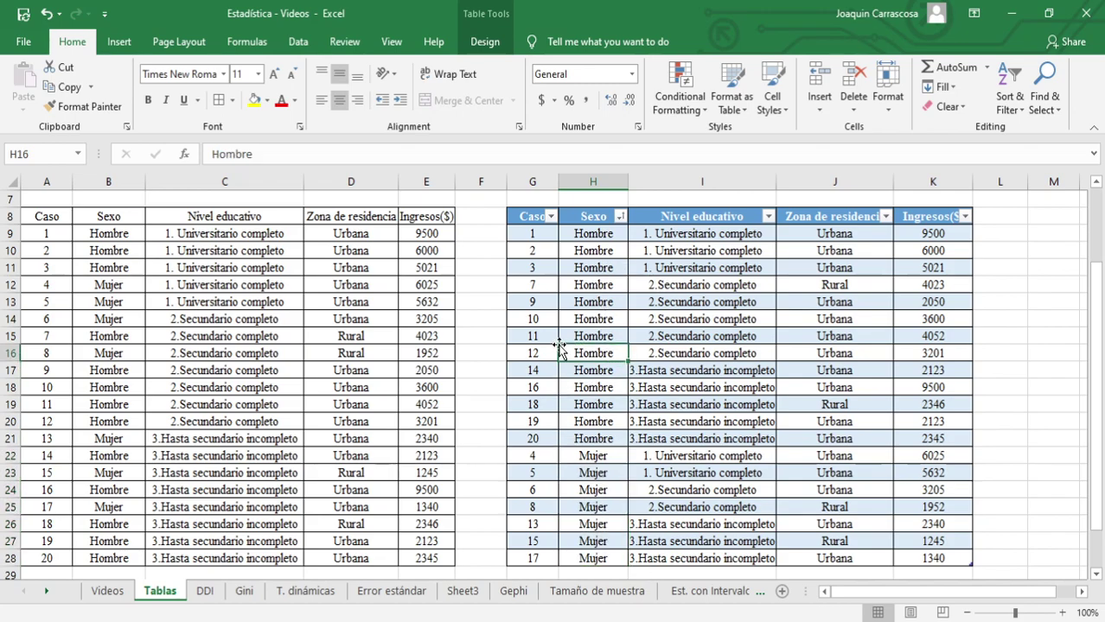
left_click_drag(542, 335, 899, 336)
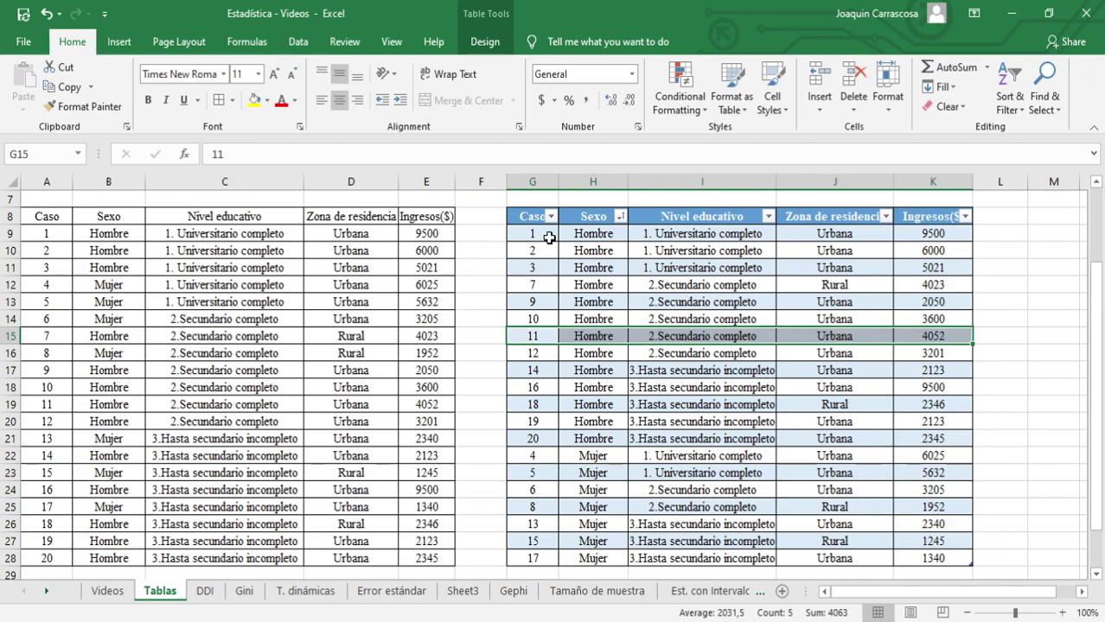
left_click_drag(537, 287, 918, 284)
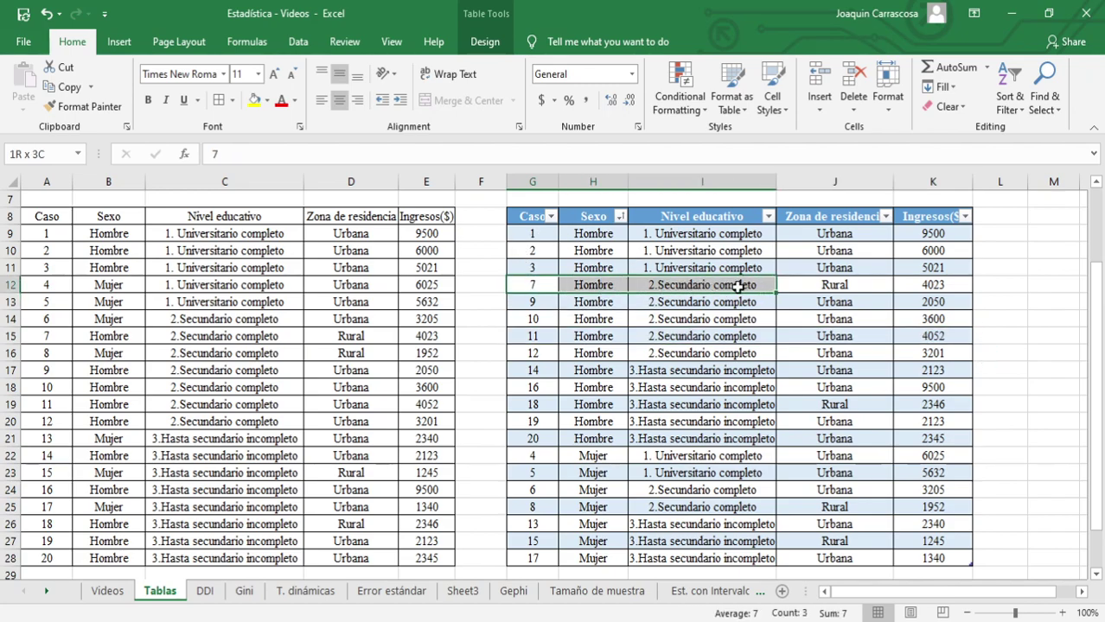
left_click(542, 279)
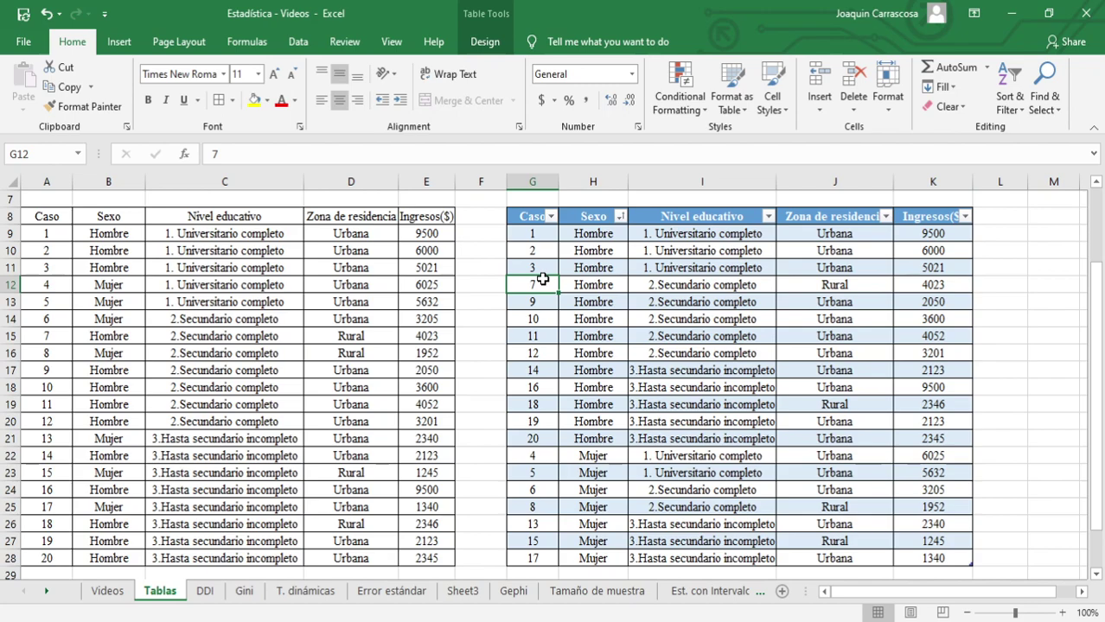
left_click_drag(542, 278, 938, 284)
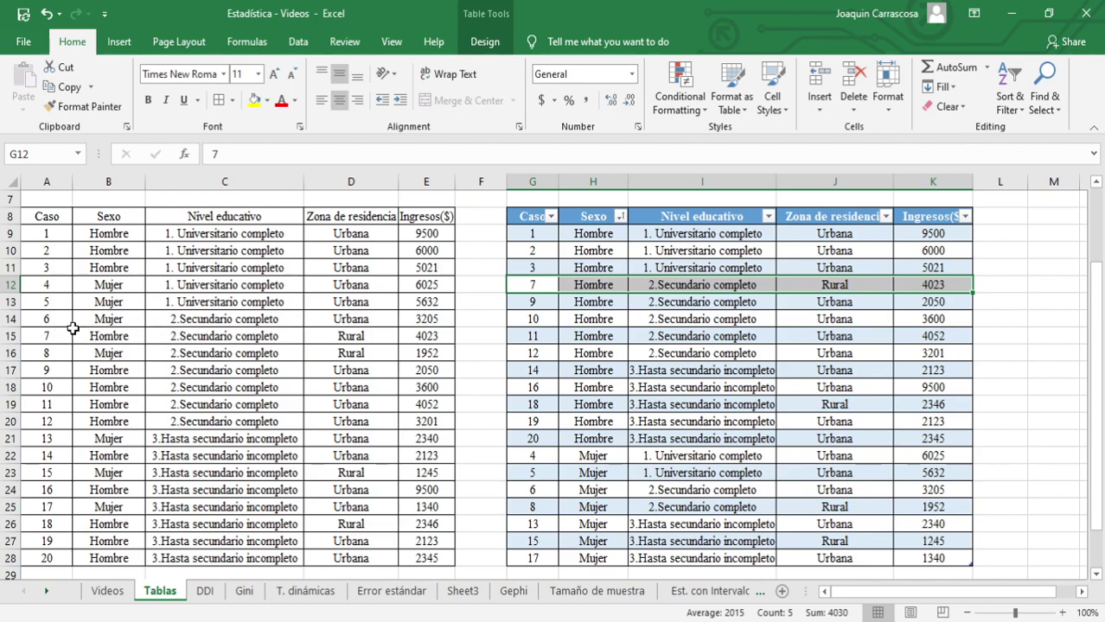
left_click_drag(59, 335, 451, 327)
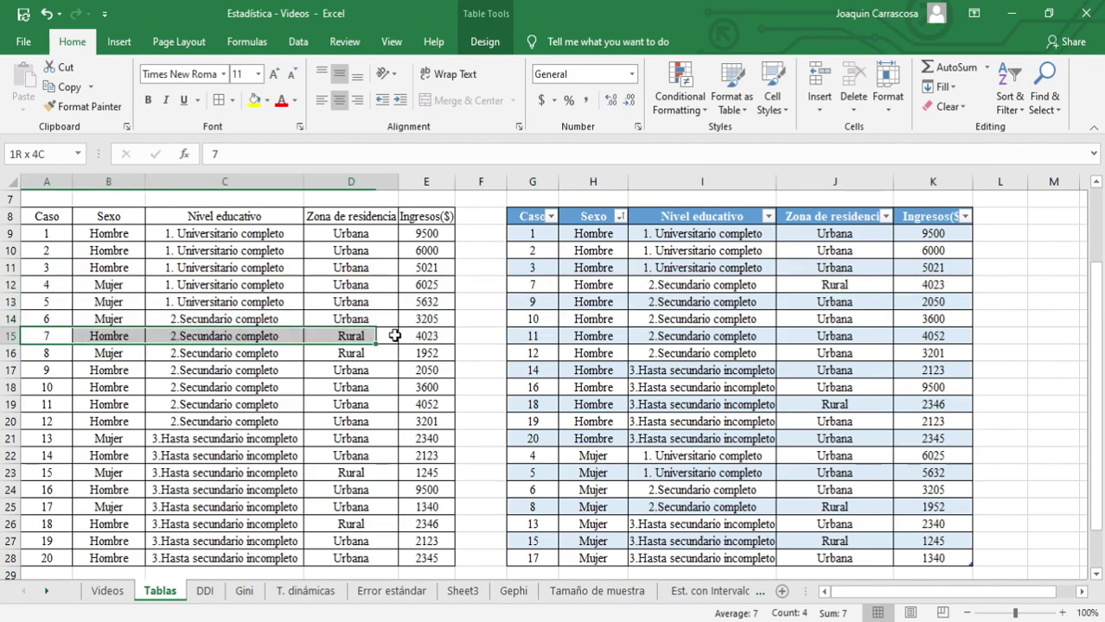
left_click_drag(533, 286, 926, 286)
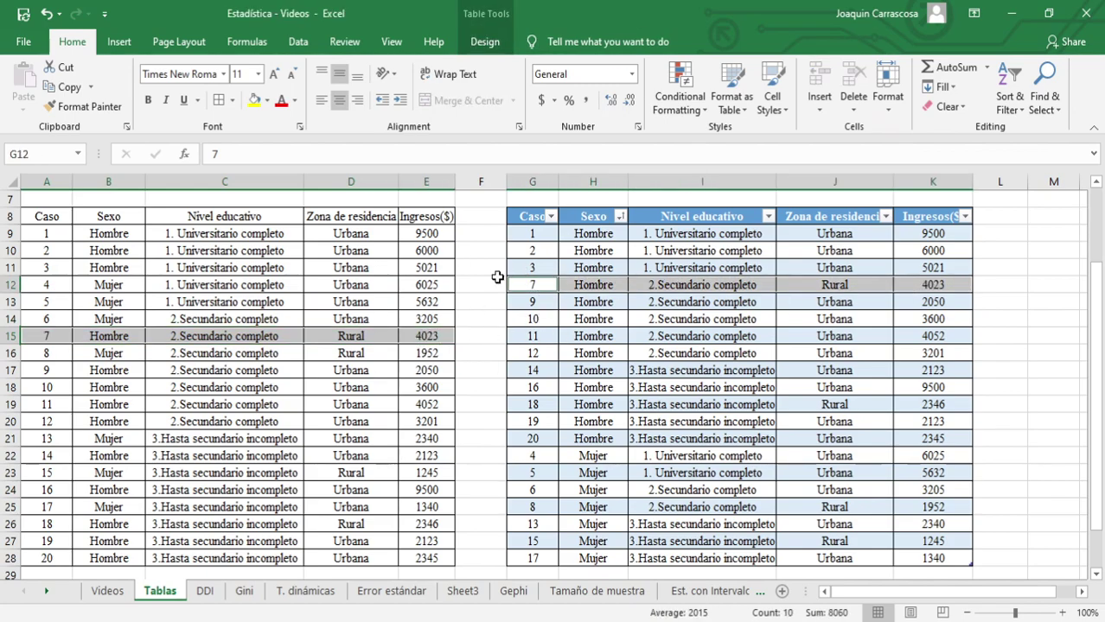
left_click(430, 317)
left_click_drag(53, 216, 437, 558)
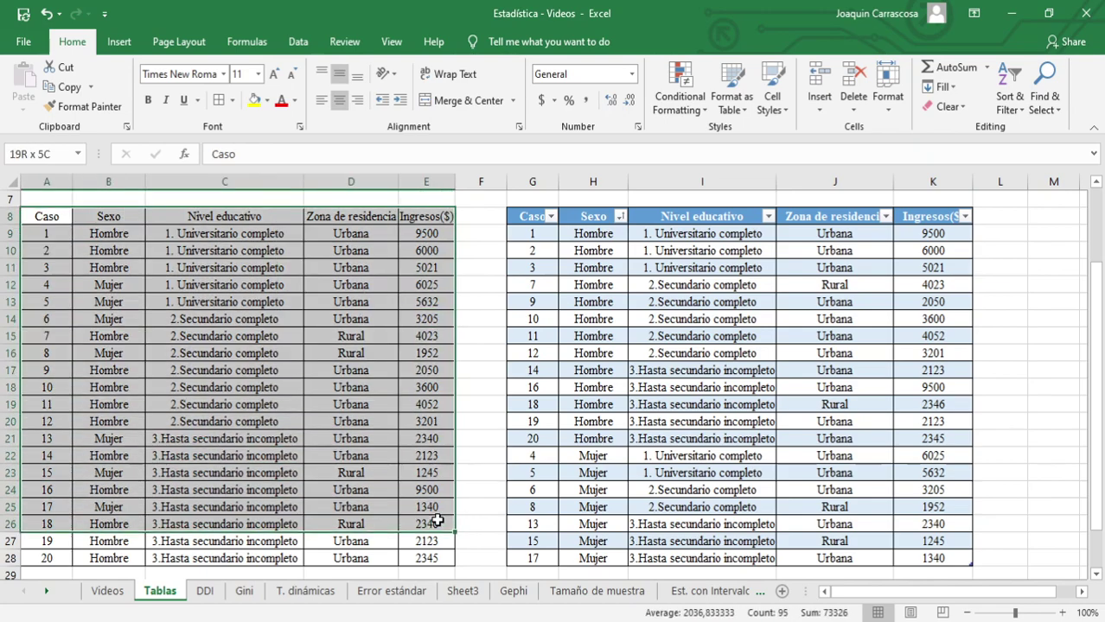
left_click(113, 216)
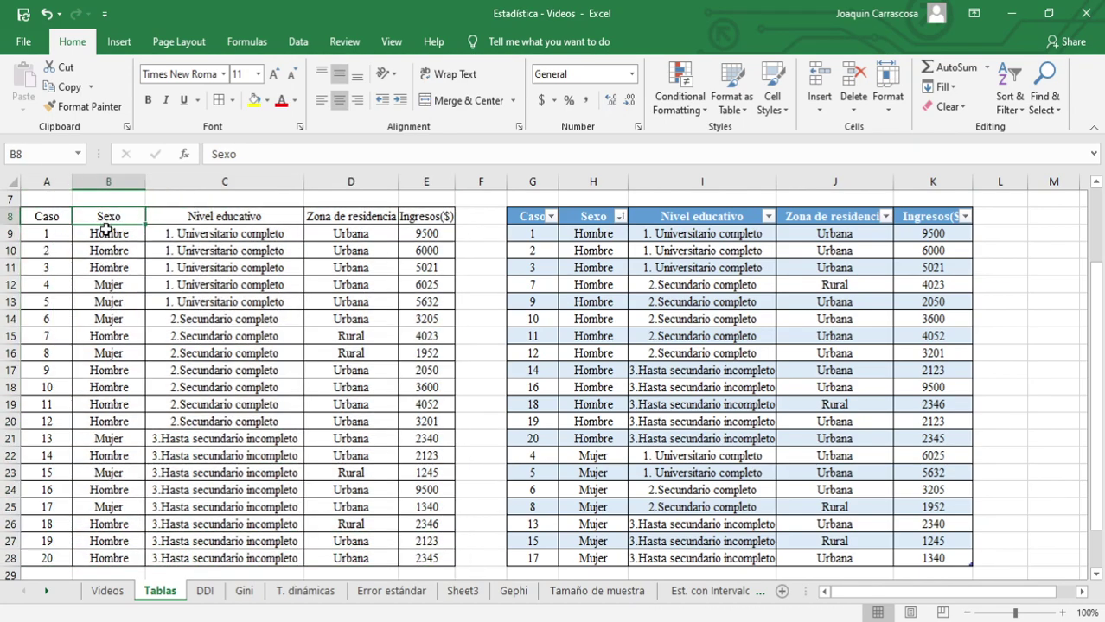
left_click_drag(105, 212, 112, 541)
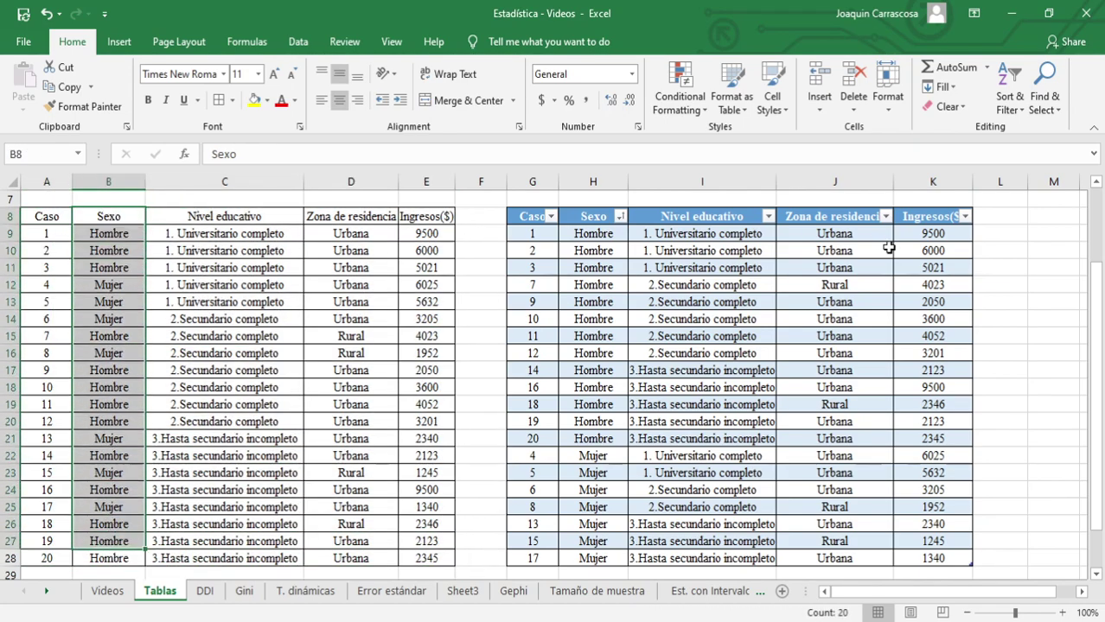
left_click(108, 299)
left_click(110, 217)
left_click(121, 183)
Step: Review the original data rows and the Sexo cells in the blue table
right_click(124, 185)
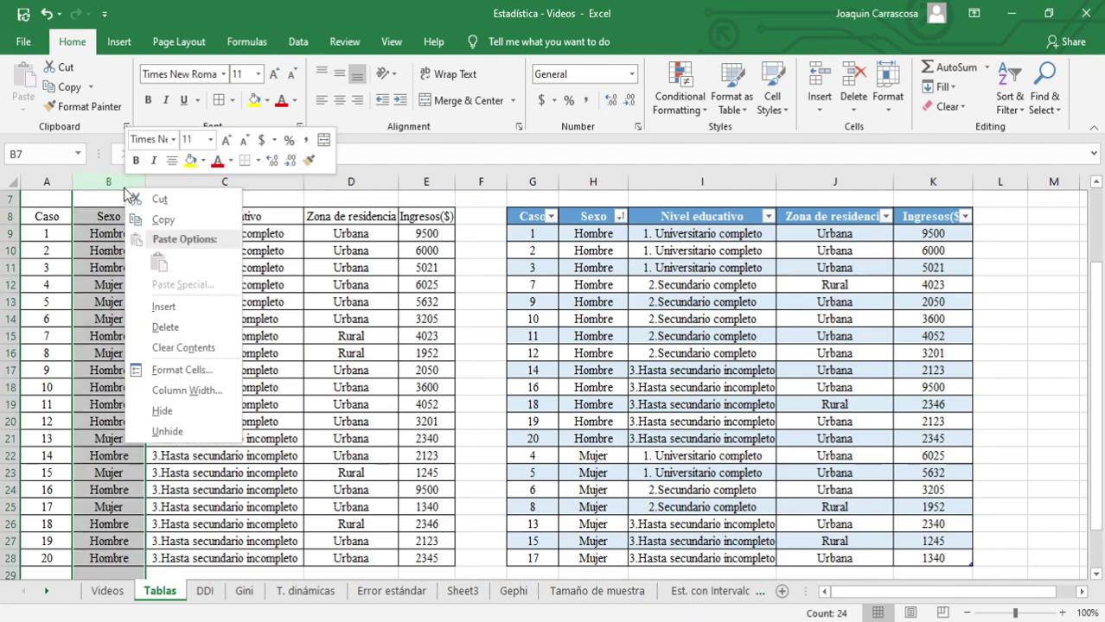
left_click(106, 240)
left_click(105, 281)
left_click_drag(49, 235, 427, 558)
left_click(608, 395)
left_click(610, 297)
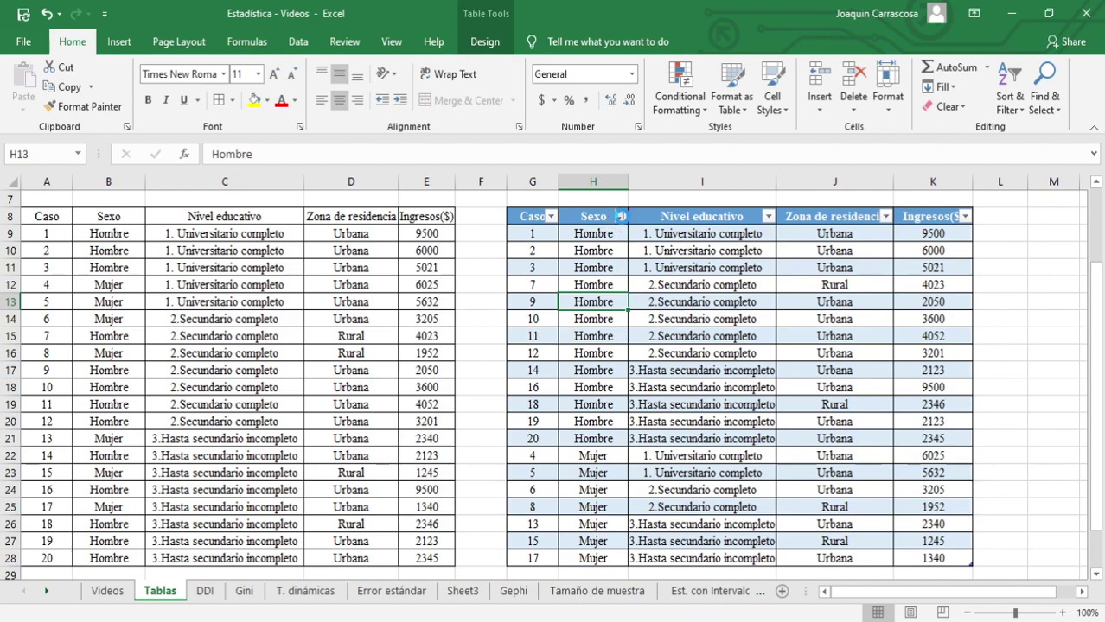
Step: Sort the table by Sexo from Z to A, putting the Mujer rows first
left_click(619, 216)
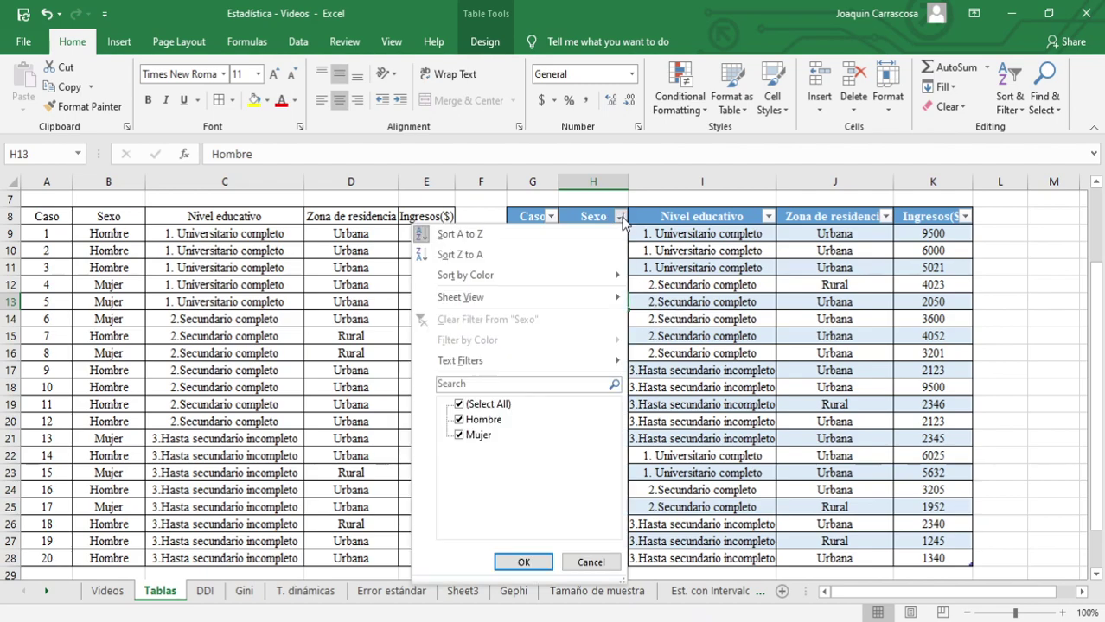
left_click(563, 255)
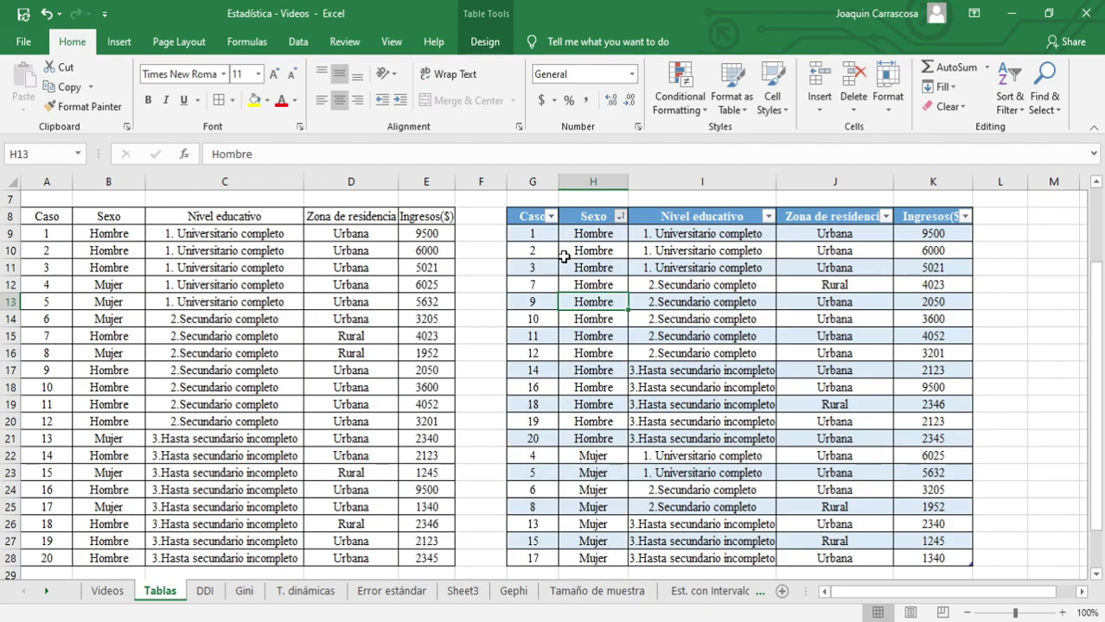
left_click_drag(593, 236, 607, 559)
left_click(617, 439)
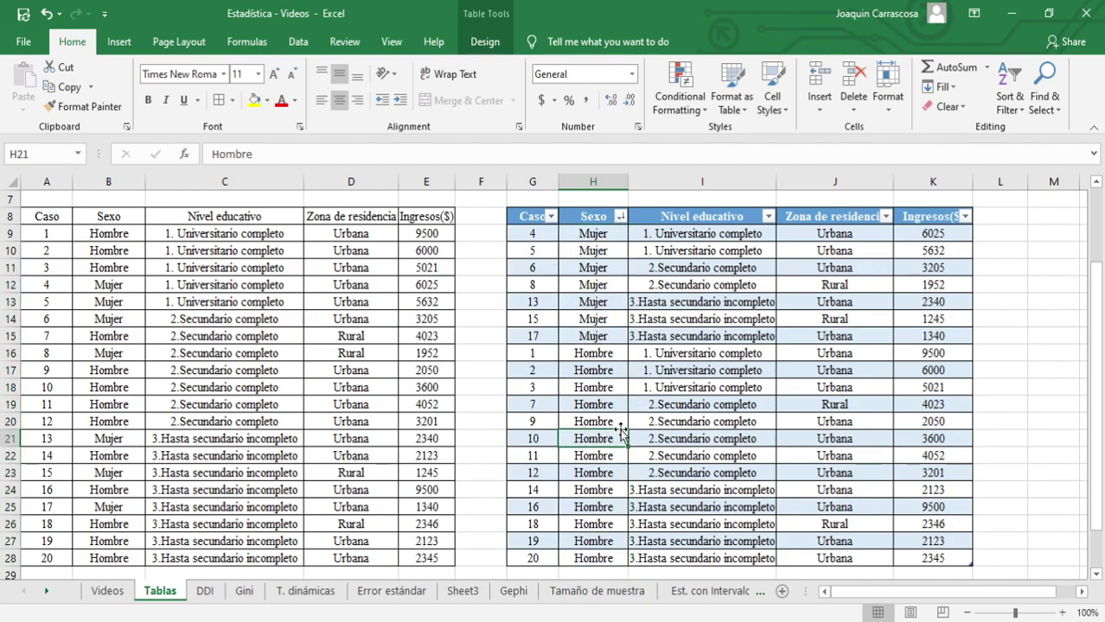
left_click(930, 235)
left_click(965, 216)
Step: Sort Ingresos($) largest to smallest and compare the two 9500 rows with cases 1 and 16
key("Escape")
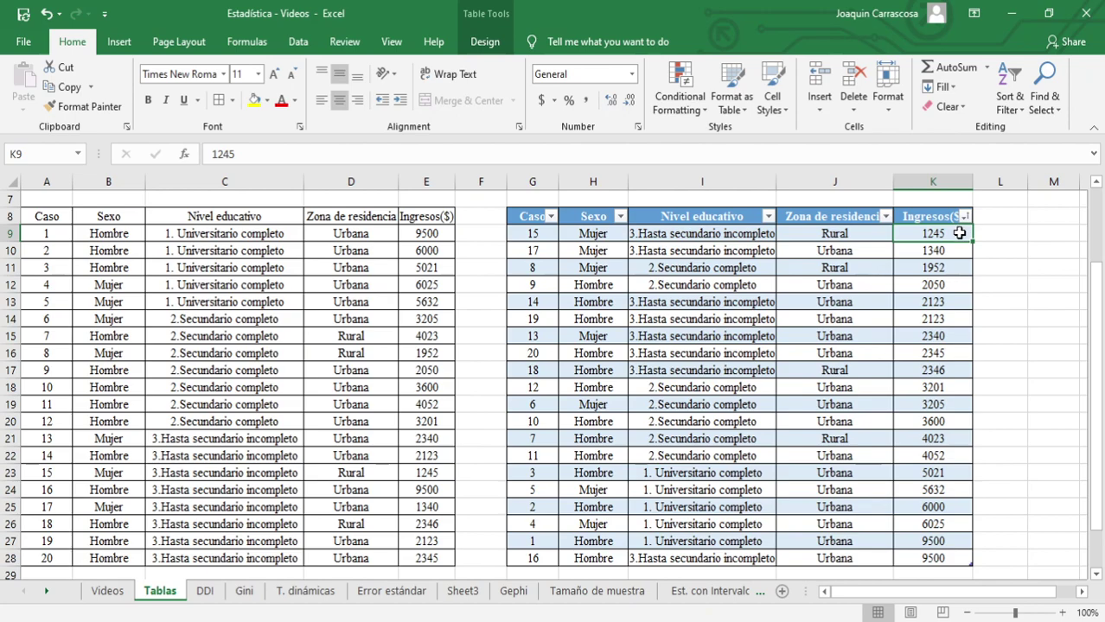
left_click(965, 216)
left_click(932, 257)
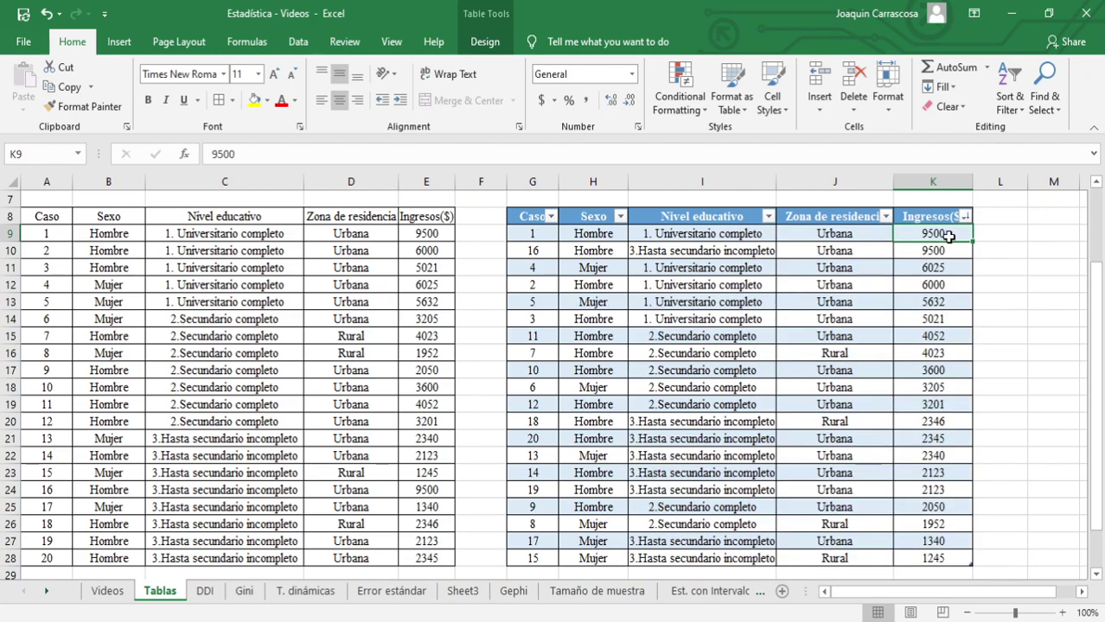
left_click_drag(948, 236, 933, 558)
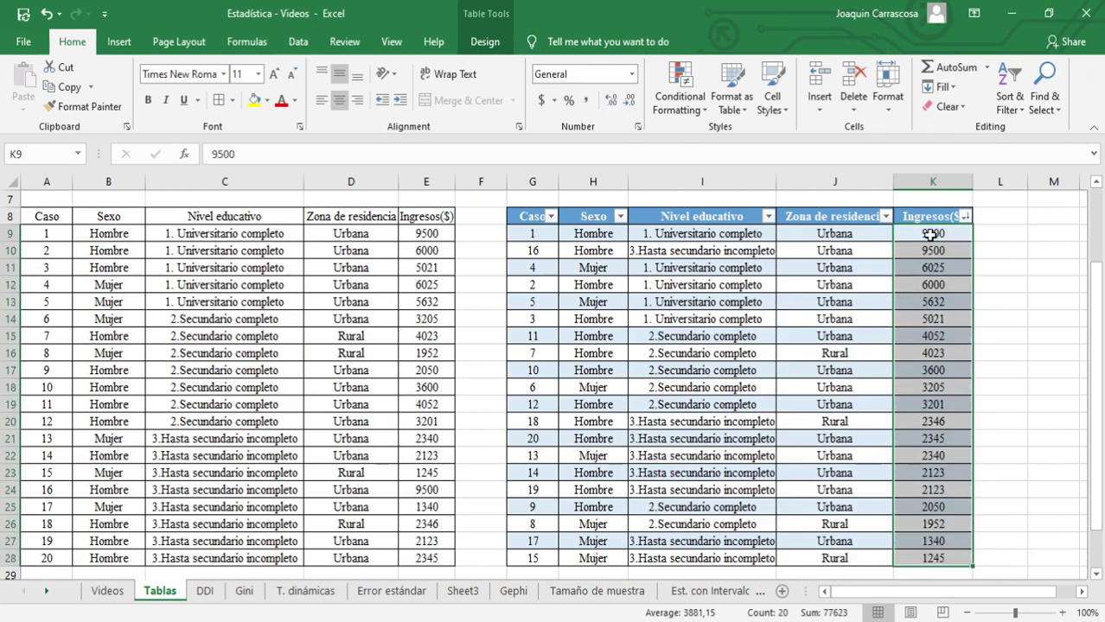
left_click_drag(929, 233, 538, 251)
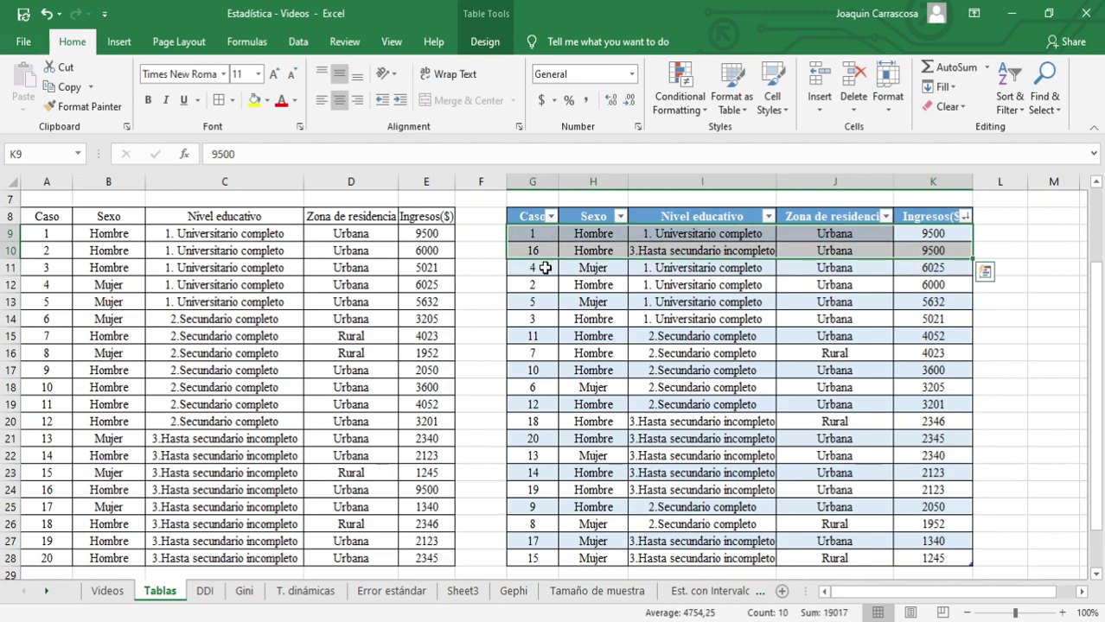
left_click(604, 319)
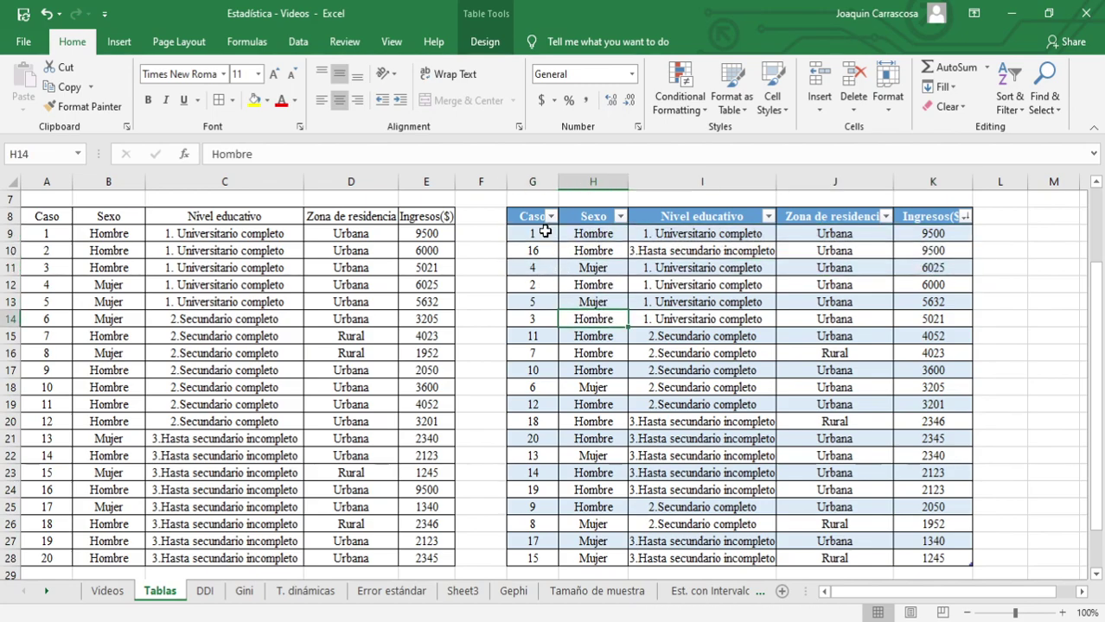
left_click_drag(545, 232, 951, 255)
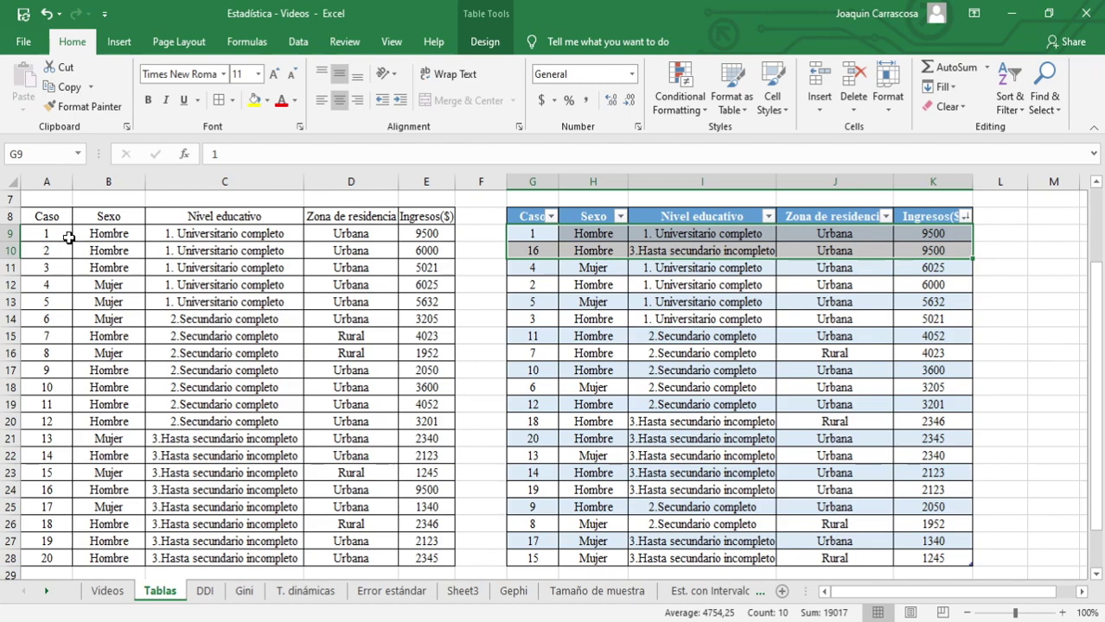
left_click_drag(68, 234, 424, 233)
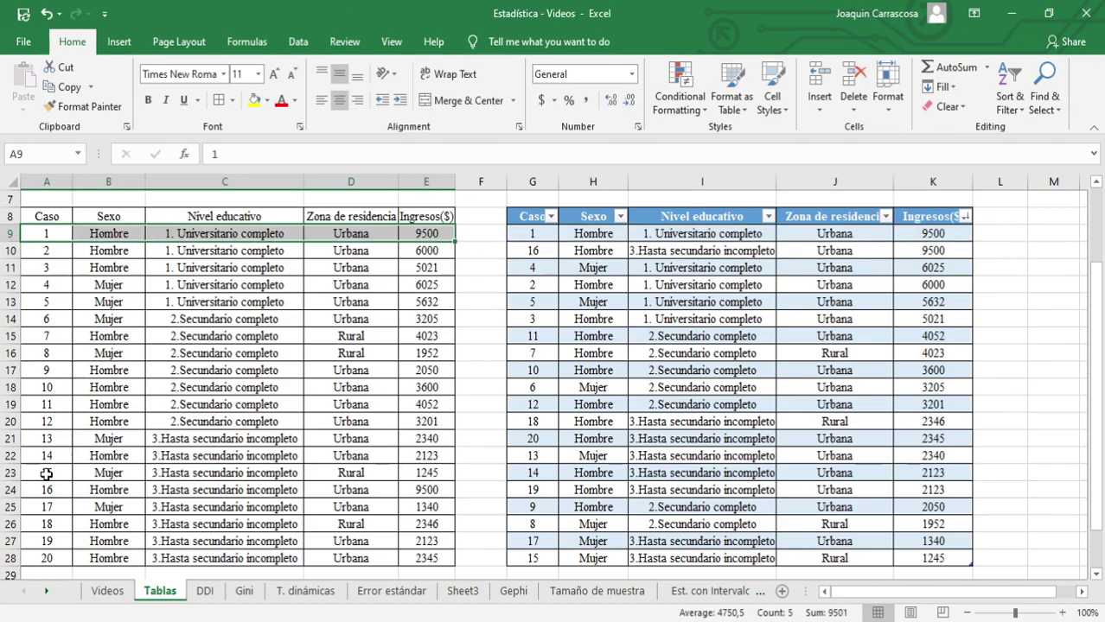
left_click_drag(47, 490, 426, 491)
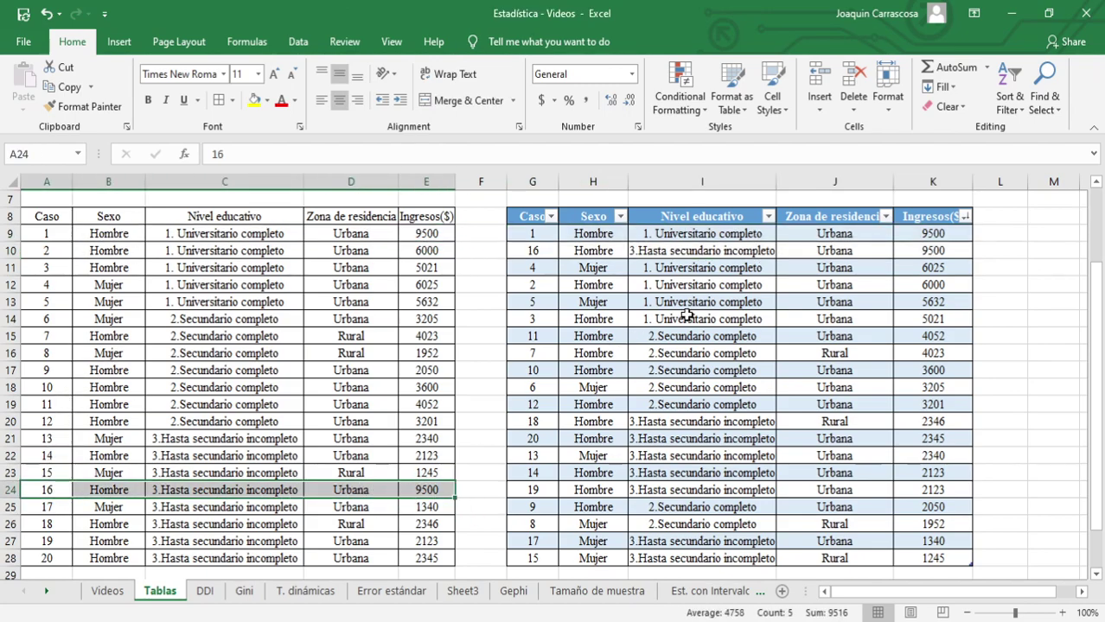
Step: Re-sort Ingresos($) smallest to largest, running from 1245 up to 9500
left_click(965, 217)
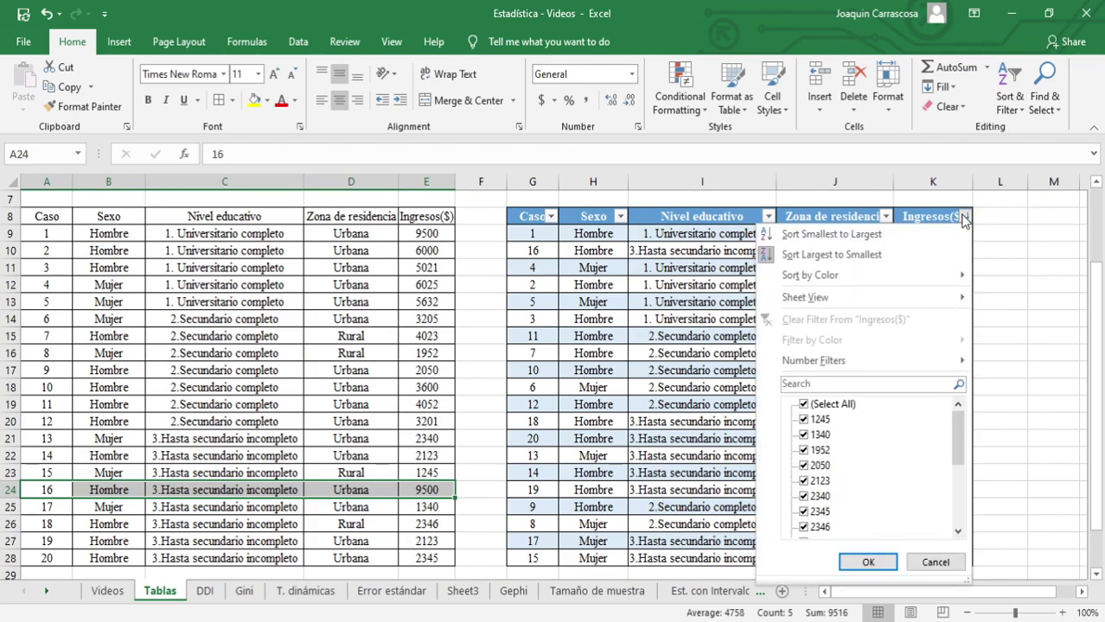
left_click(827, 234)
scroll(668, 342, "up", 2)
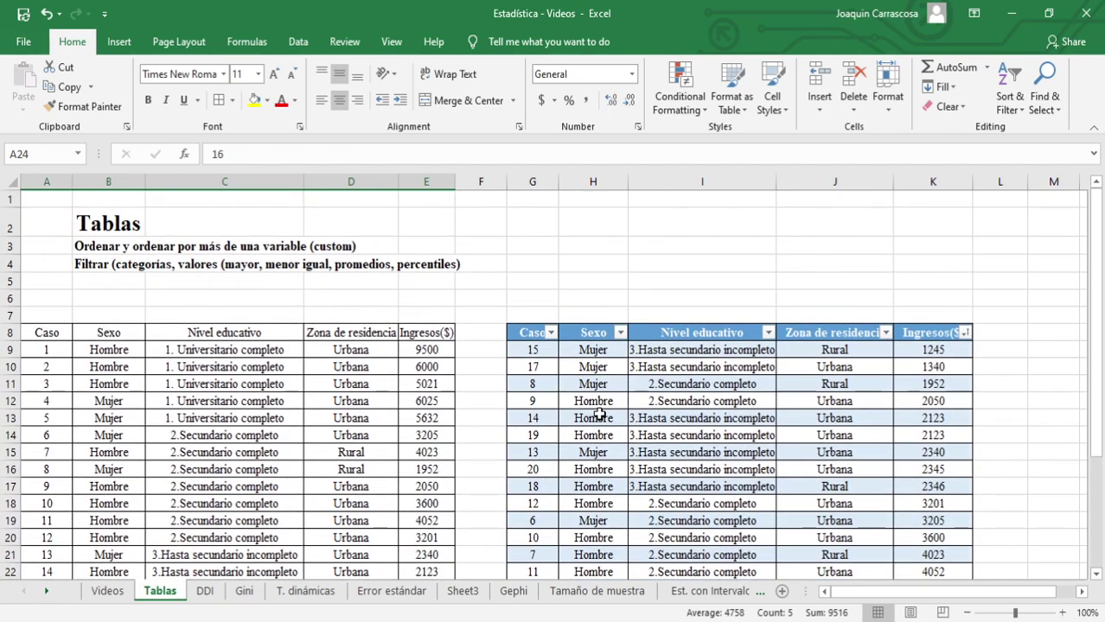
scroll(599, 415, "down", 1)
scroll(603, 363, "down", 1)
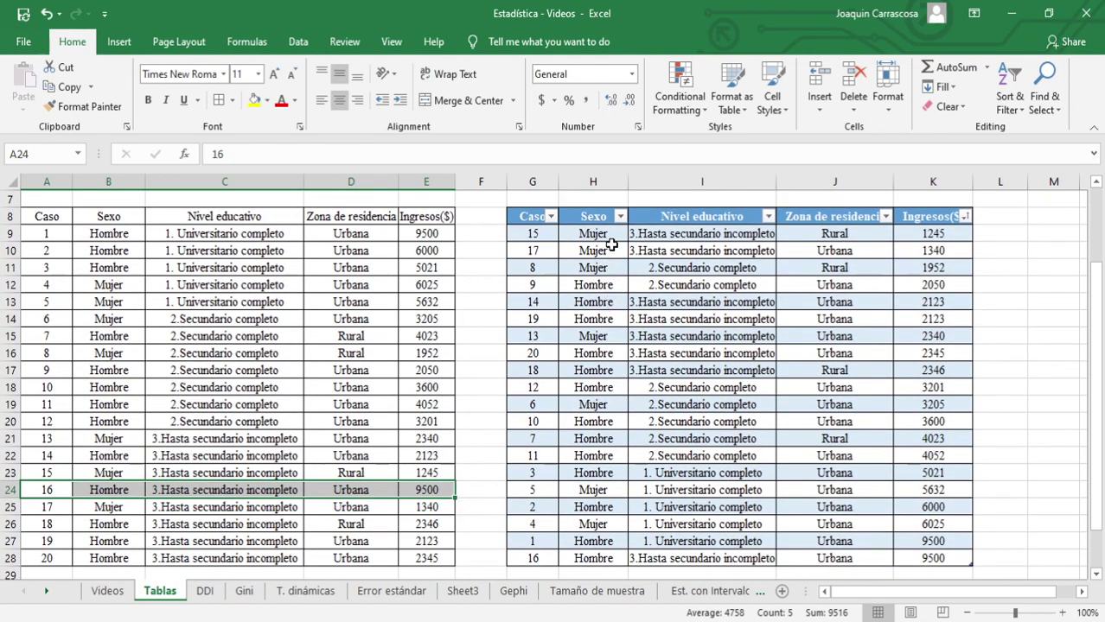
Step: Open Custom Sort and set the first sort level to the Sexo column
left_click(619, 216)
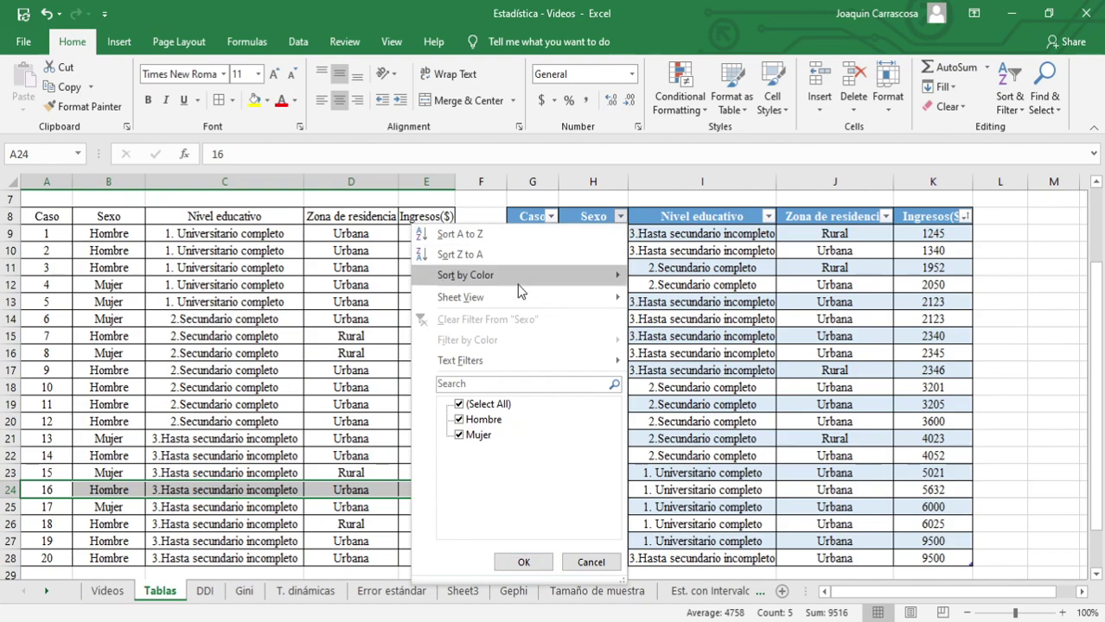
mouse_move(530, 277)
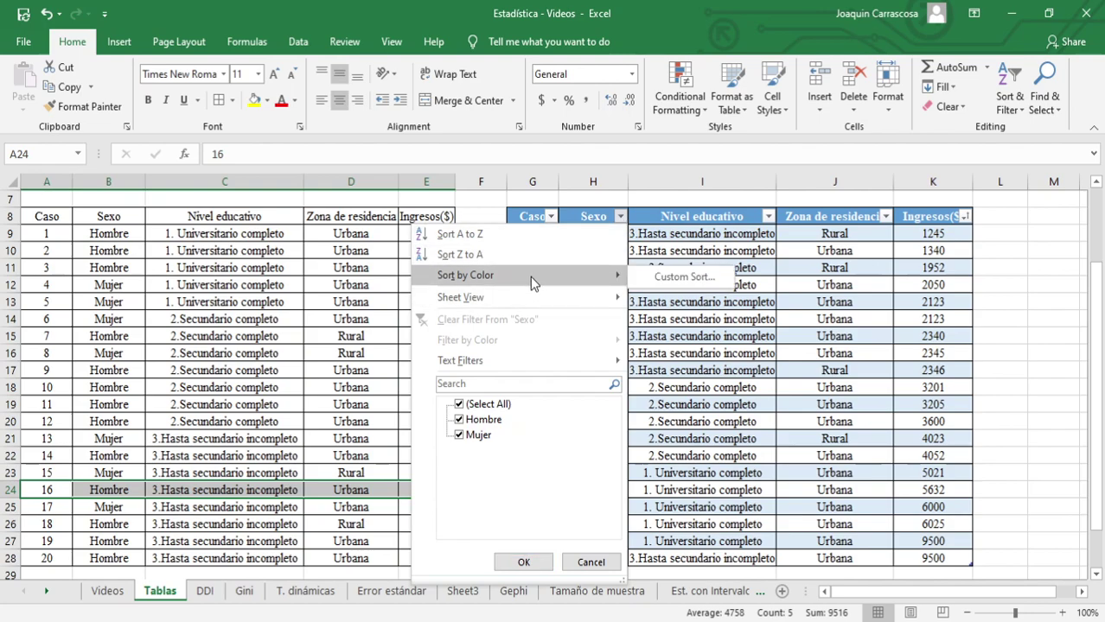
left_click(655, 277)
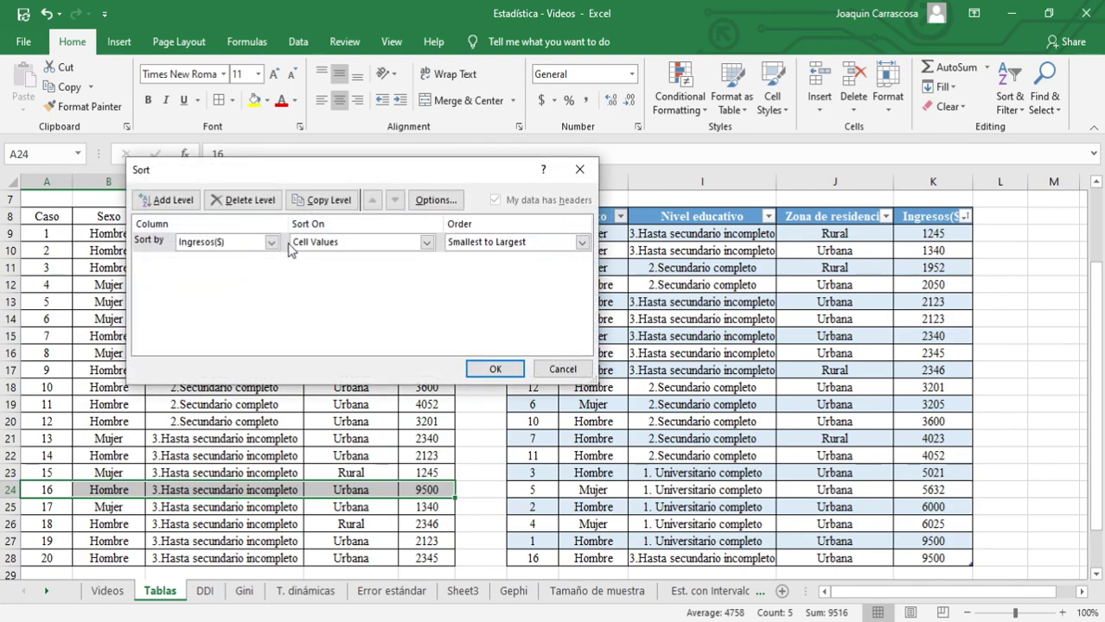
left_click_drag(339, 169, 255, 166)
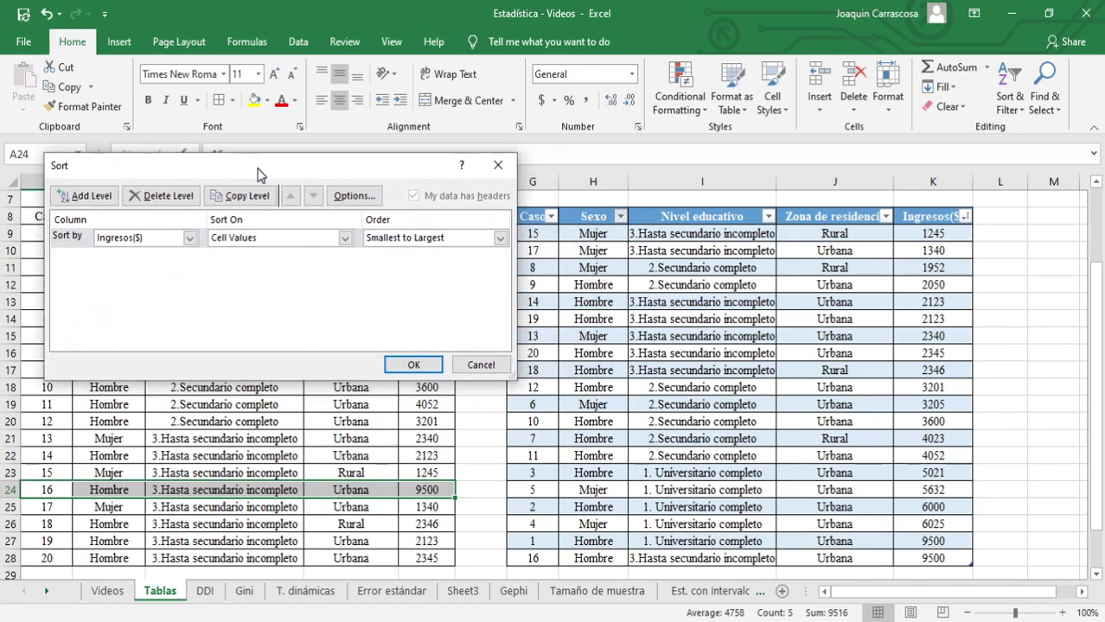
left_click(186, 238)
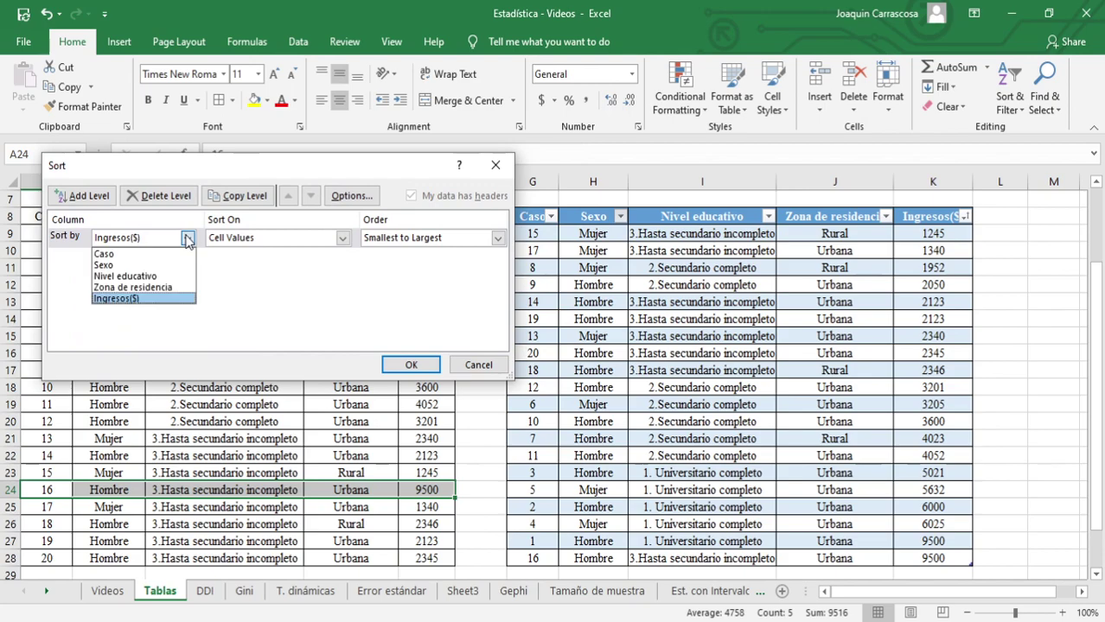
left_click(153, 267)
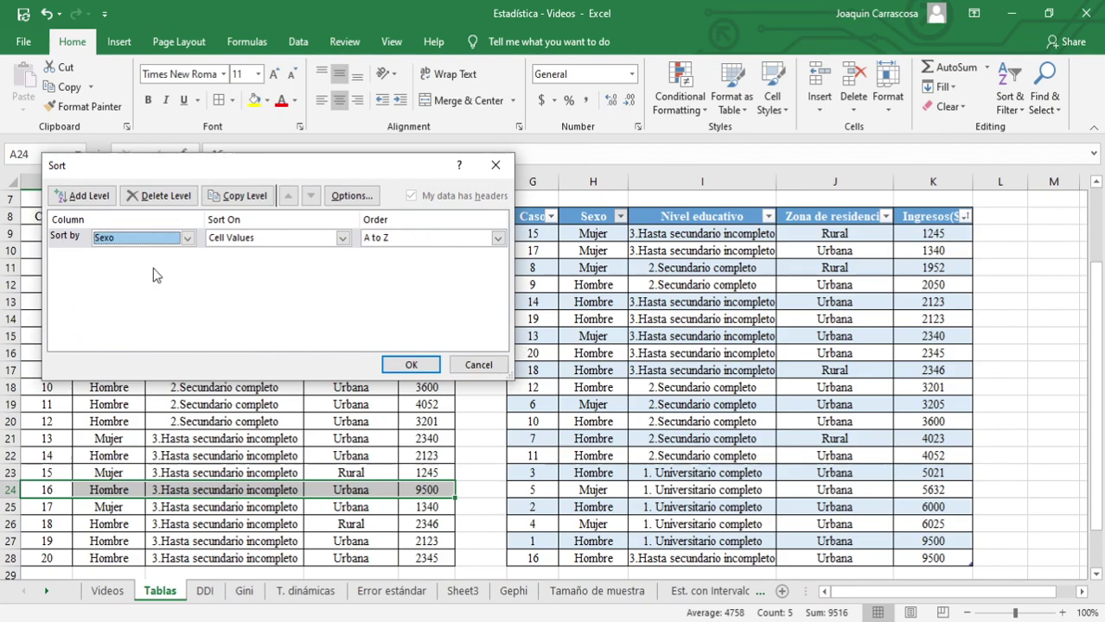
Step: Add a second level on Nivel educativo, keep A to Z on cell values, and apply
left_click(102, 207)
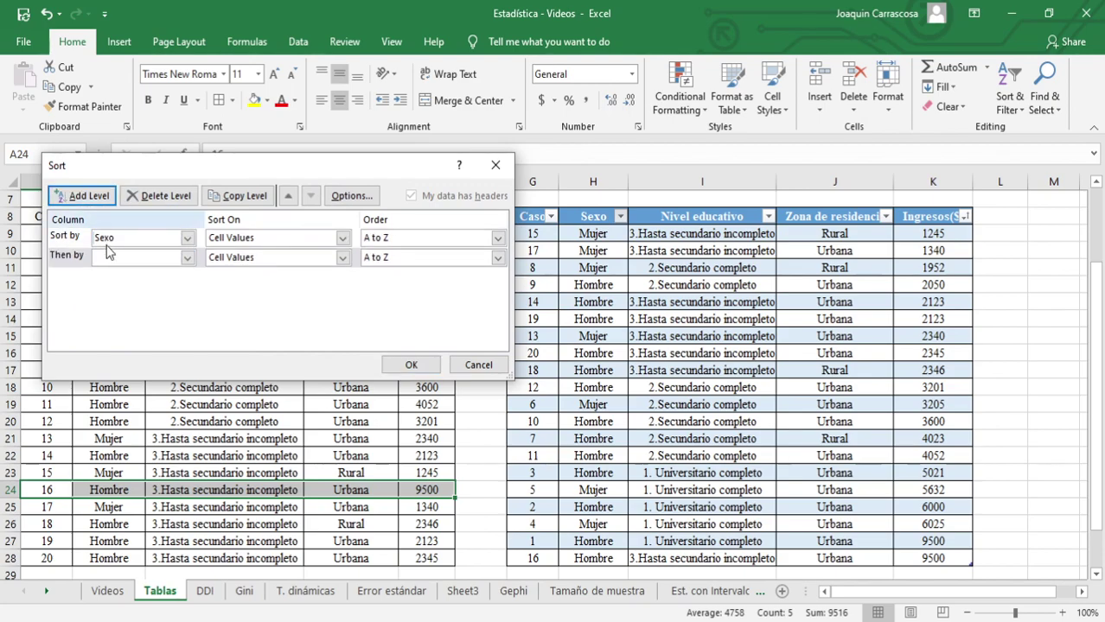
left_click(192, 259)
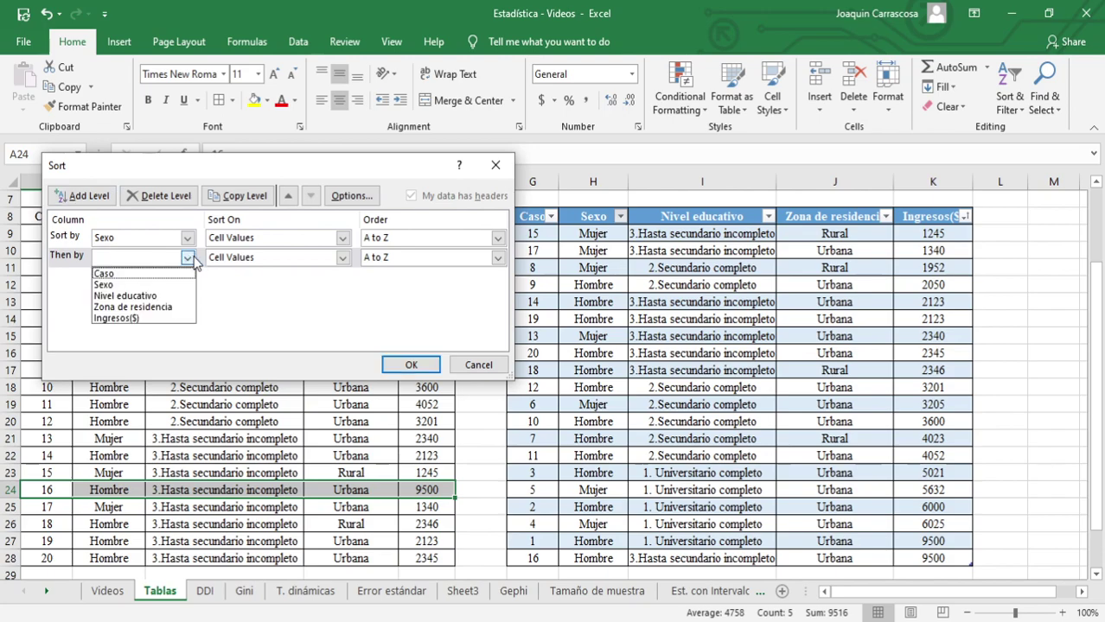
left_click(157, 298)
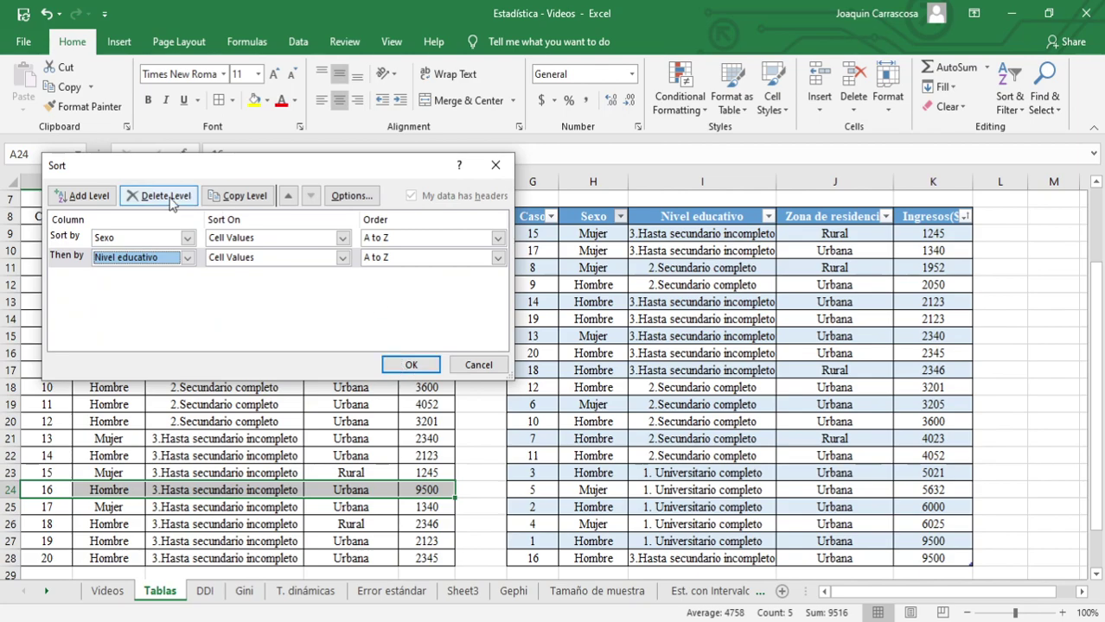
left_click(498, 239)
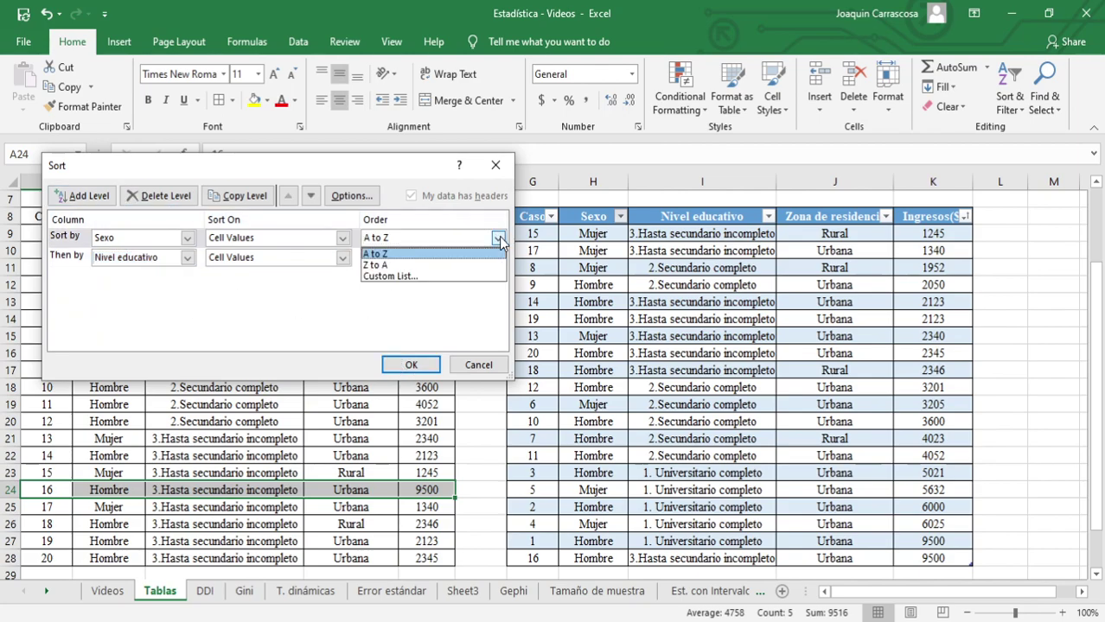
left_click(499, 253)
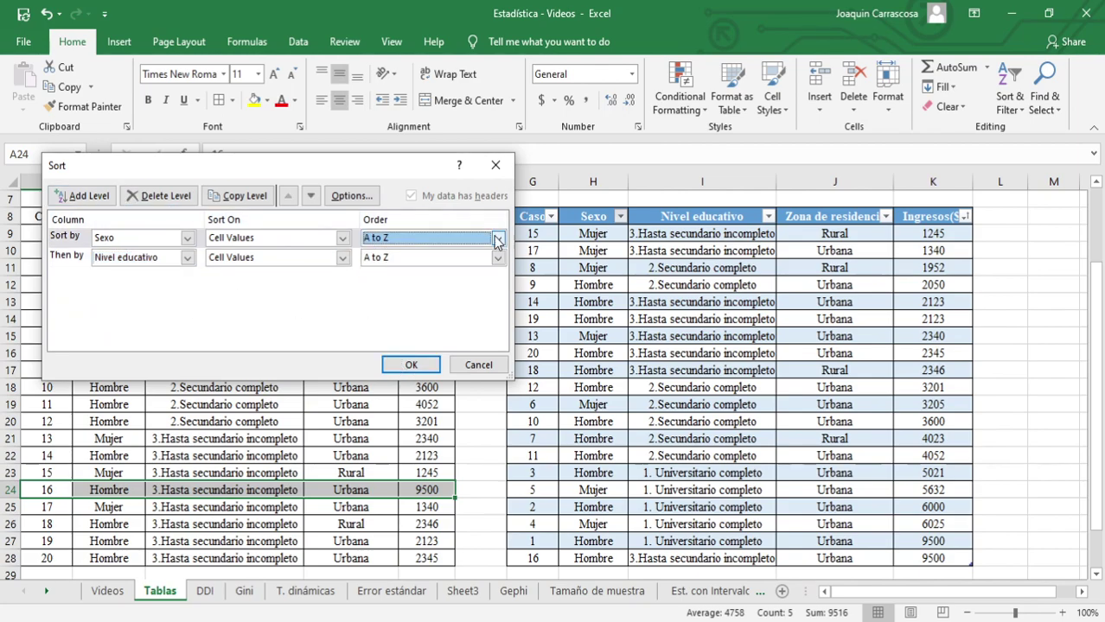
left_click(342, 239)
left_click(343, 239)
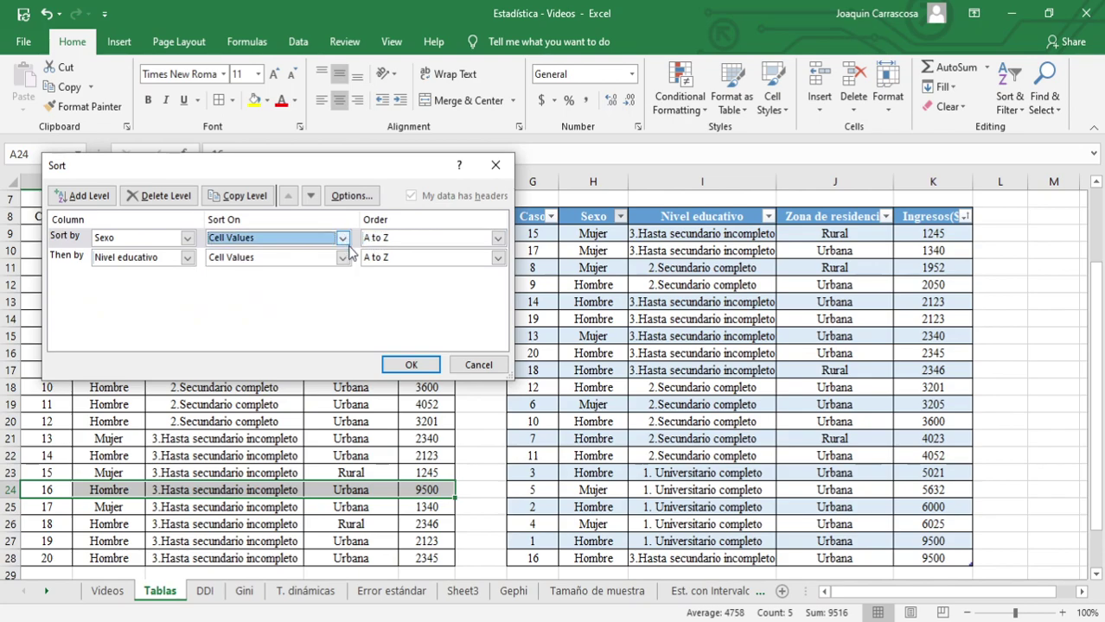
left_click(412, 366)
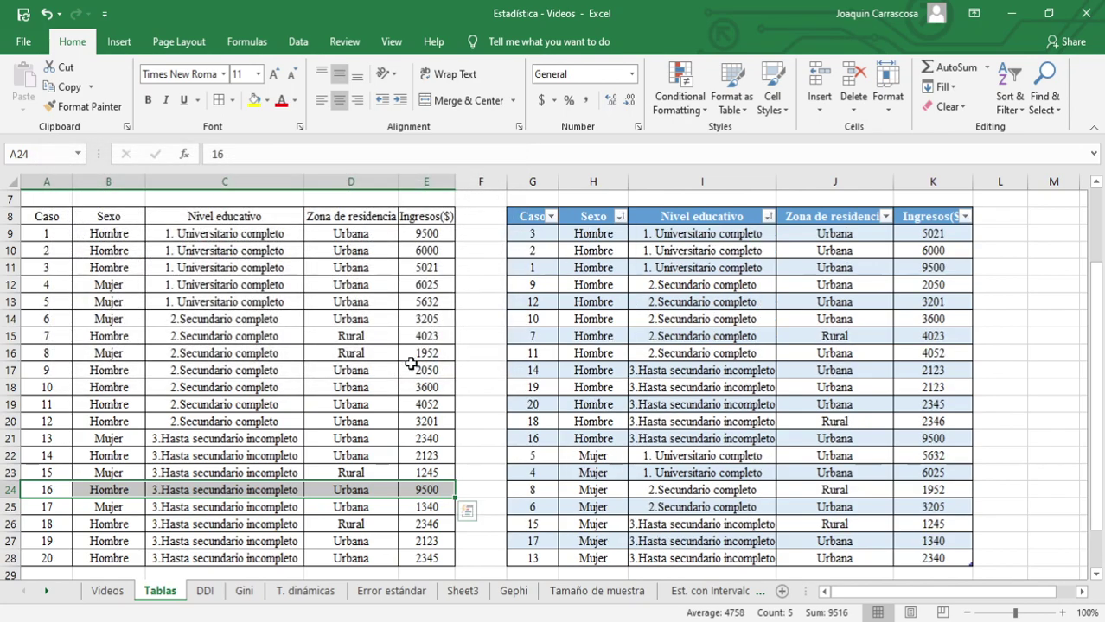
left_click_drag(587, 237, 593, 559)
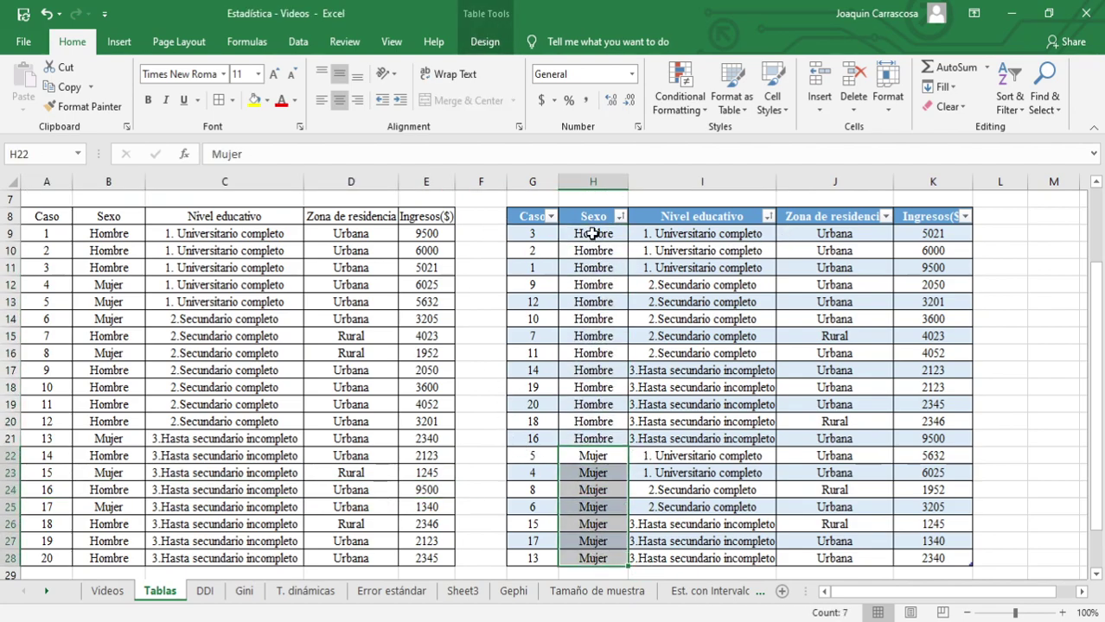
mouse_move(592, 235)
left_mouse_down()
mouse_move(610, 432)
mouse_move(695, 436)
left_mouse_up()
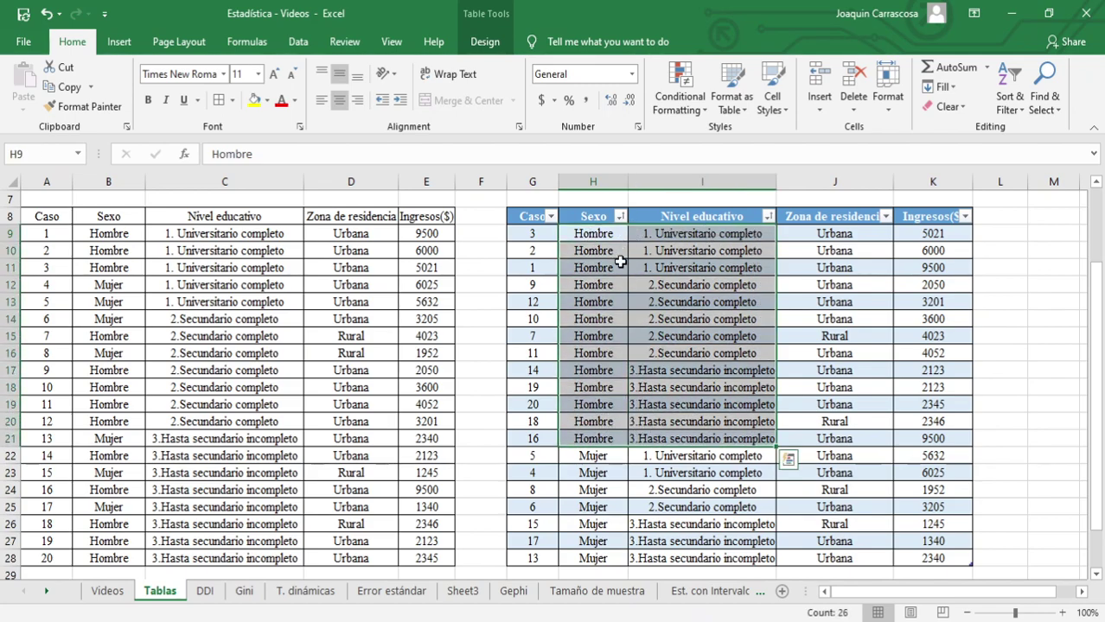
mouse_move(758, 232)
left_mouse_down()
mouse_move(731, 268)
mouse_move(722, 436)
left_mouse_up()
left_click(707, 369)
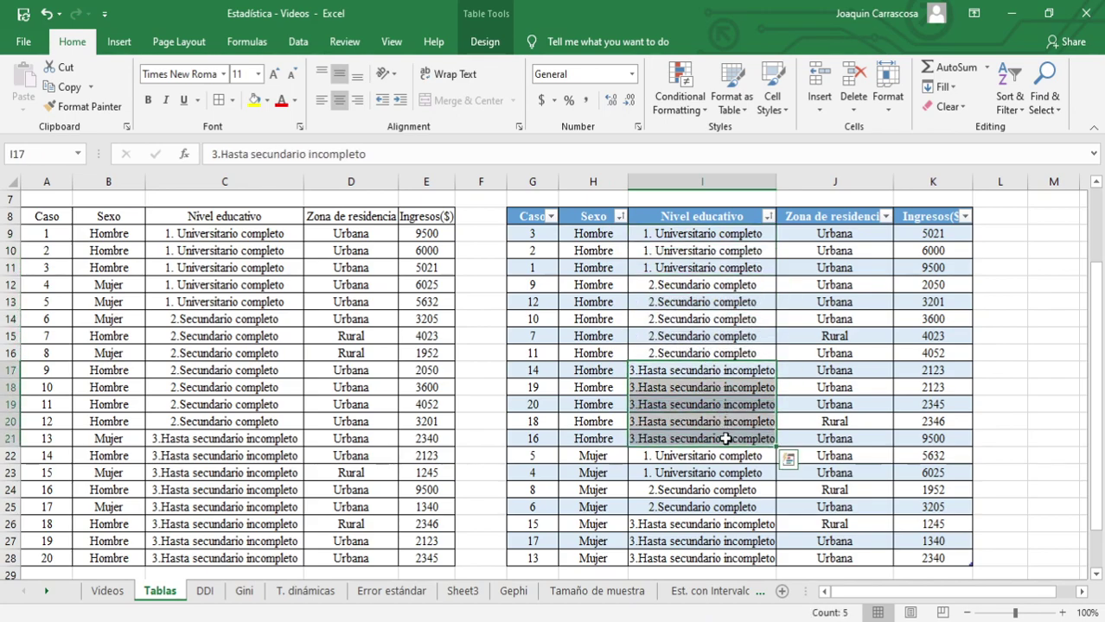
left_click_drag(601, 456, 608, 558)
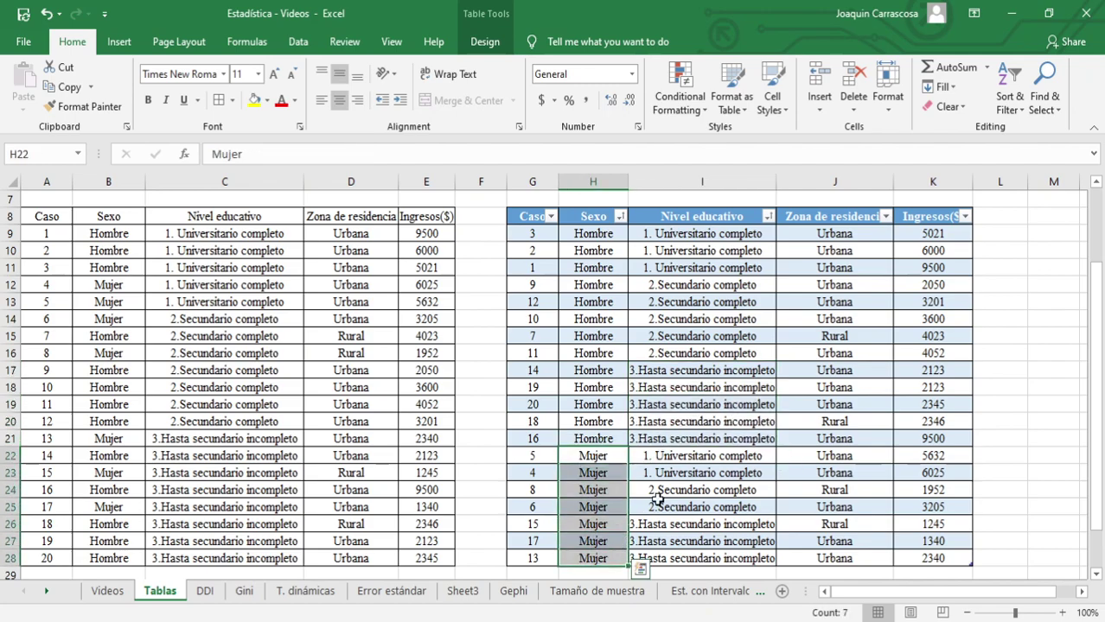
left_click_drag(695, 455, 694, 558)
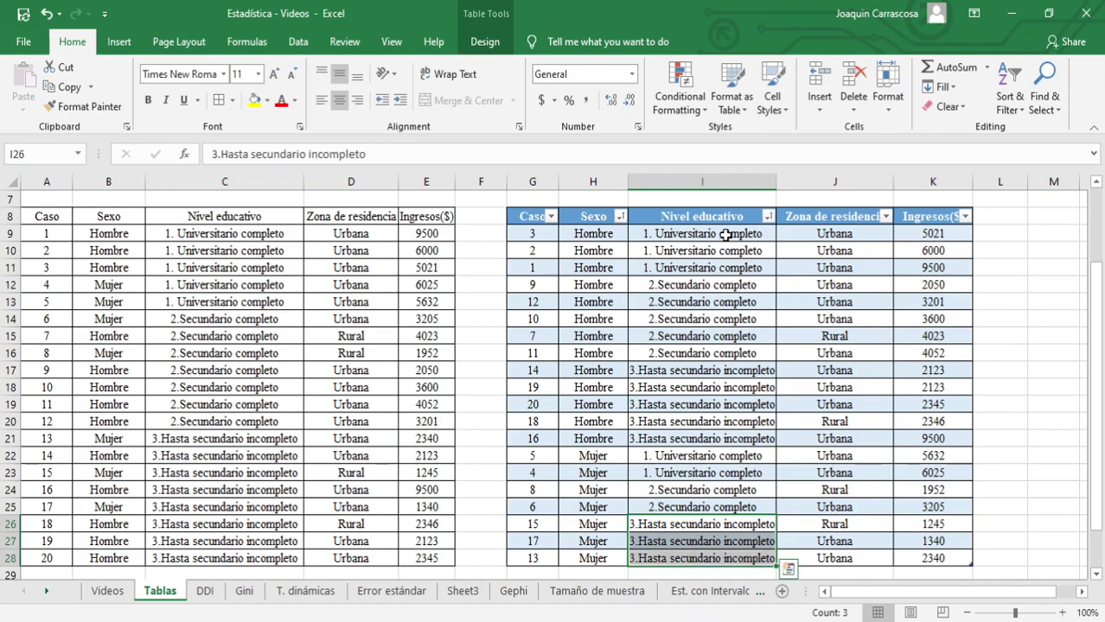
mouse_move(726, 234)
left_mouse_down()
mouse_move(673, 357)
mouse_move(702, 524)
left_mouse_up()
left_click(653, 268)
left_click(660, 251)
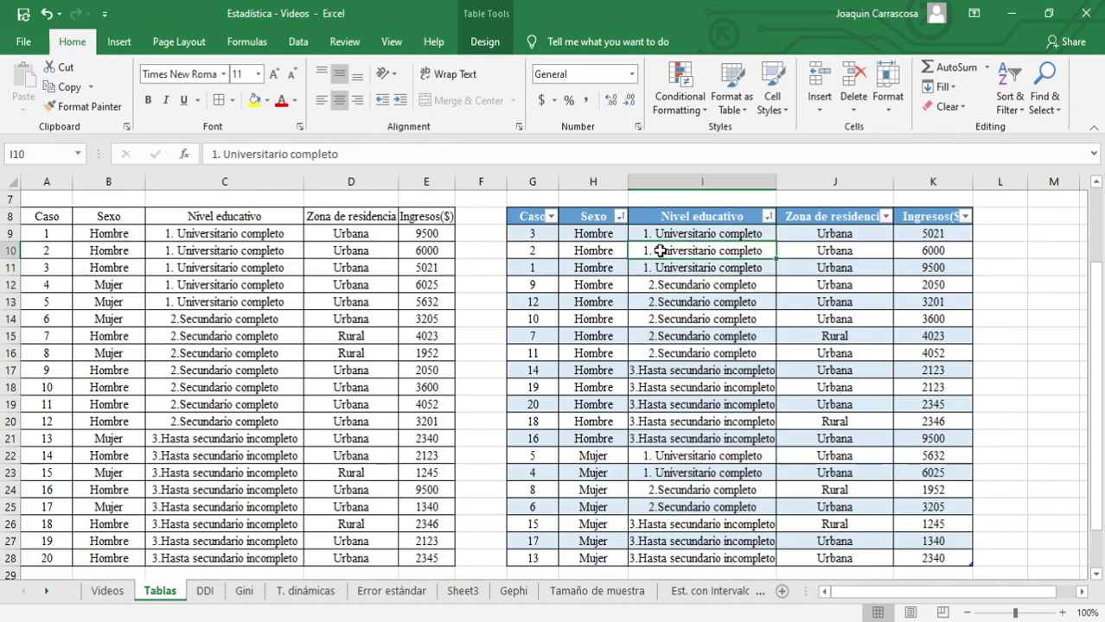
left_click(767, 217)
left_click(767, 219)
Step: Sort the table by Caso smallest to largest so cases run 1 to 20 again
scroll(768, 225, "up", 2)
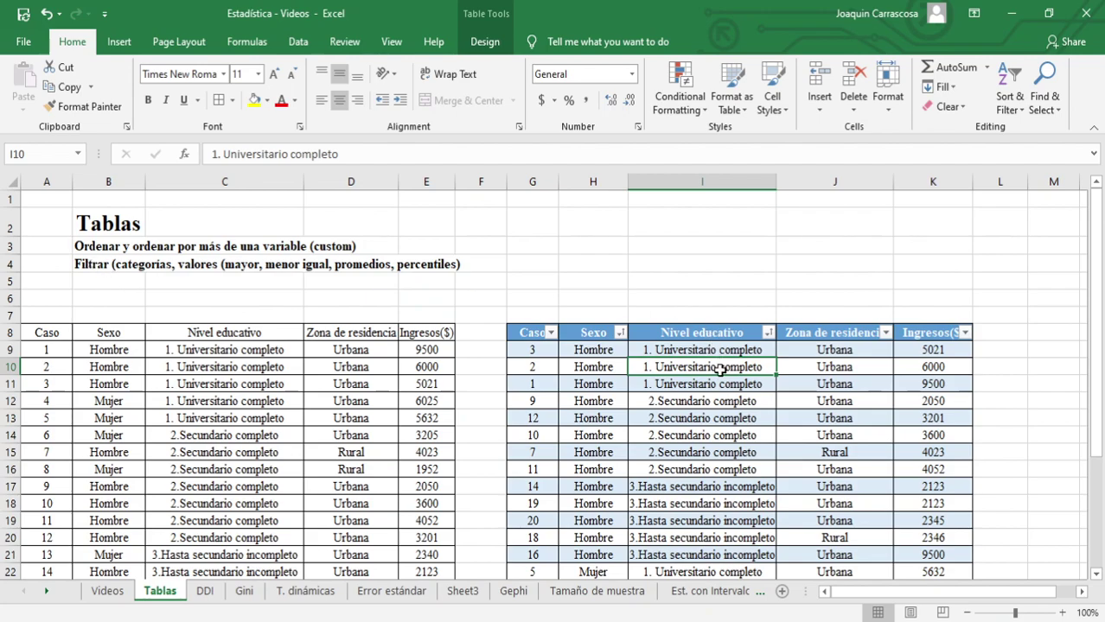
left_click(102, 266)
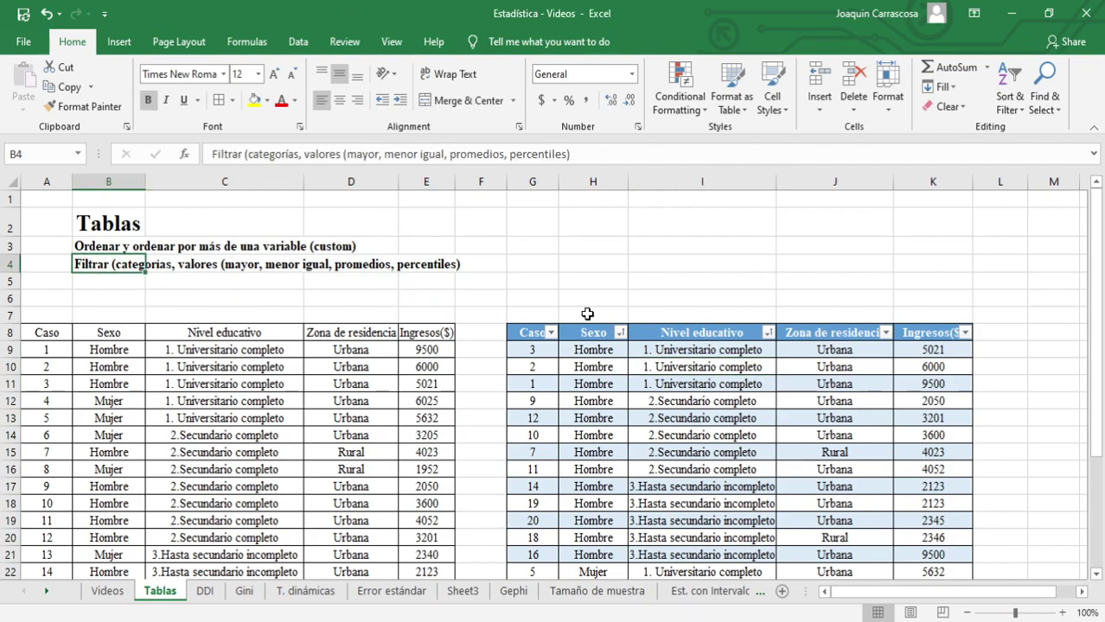
left_click(549, 333)
left_click(477, 273)
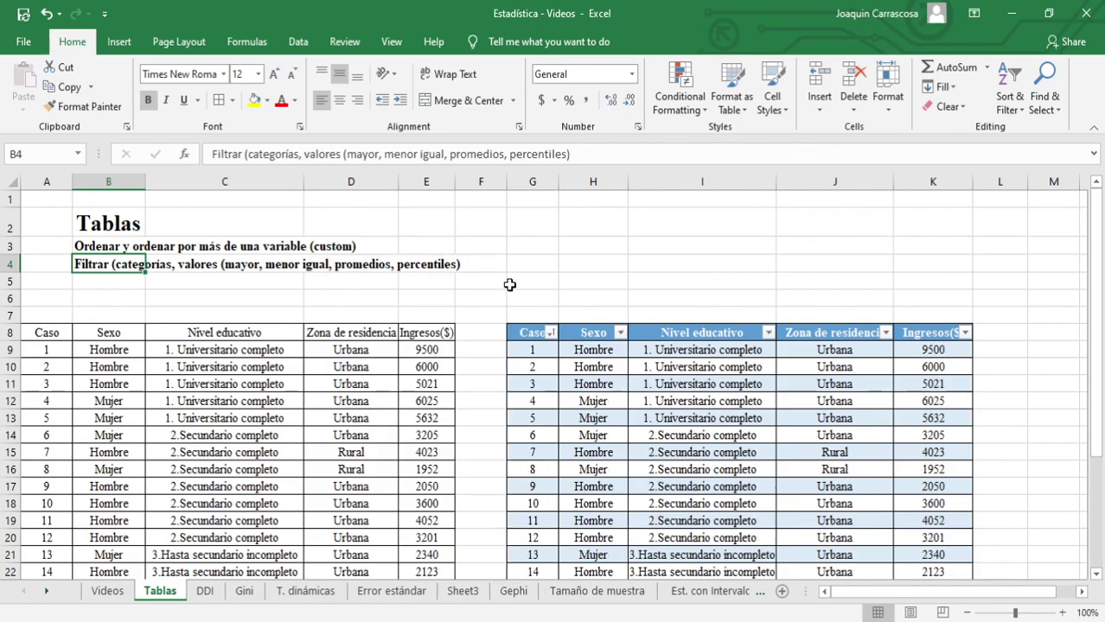
scroll(620, 373, "down", 1)
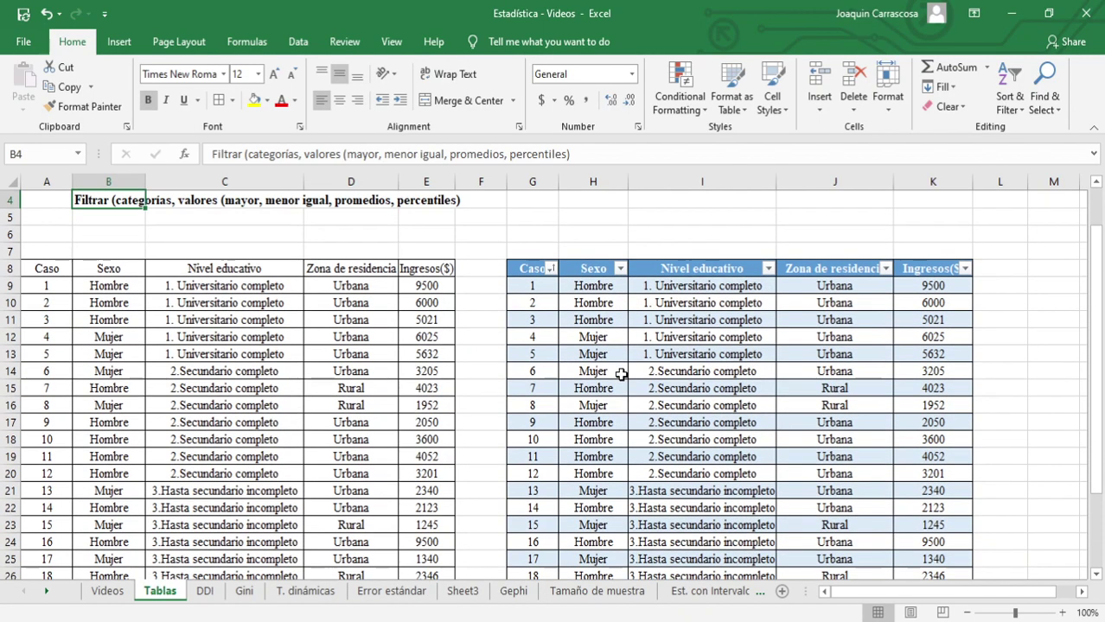
scroll(621, 373, "down", 1)
scroll(621, 374, "up", 1)
scroll(622, 381, "up", 1)
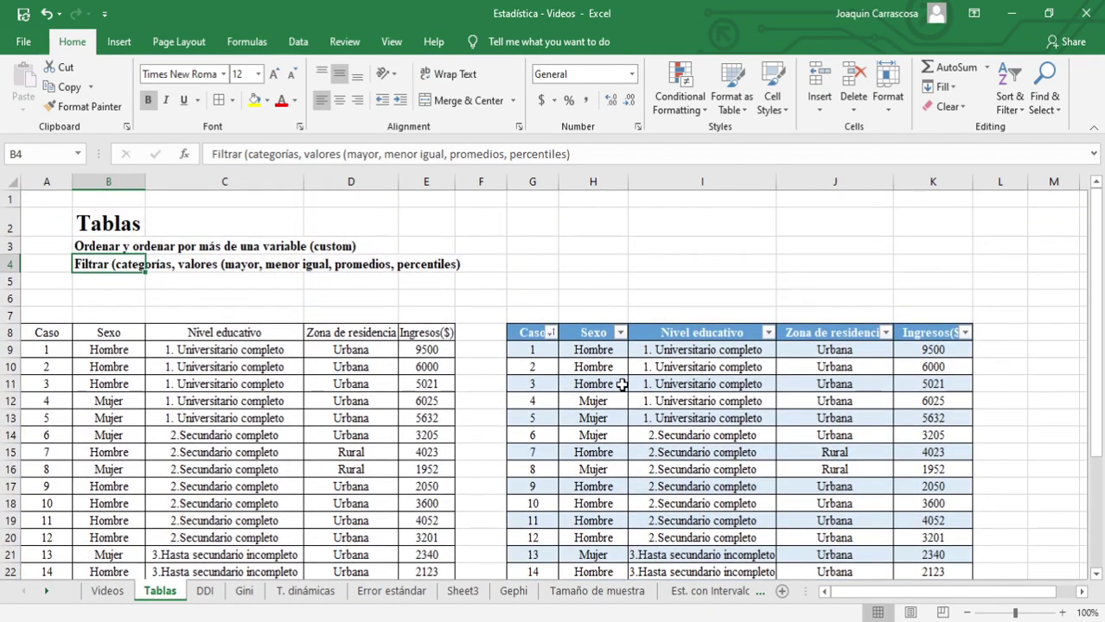
left_click(619, 332)
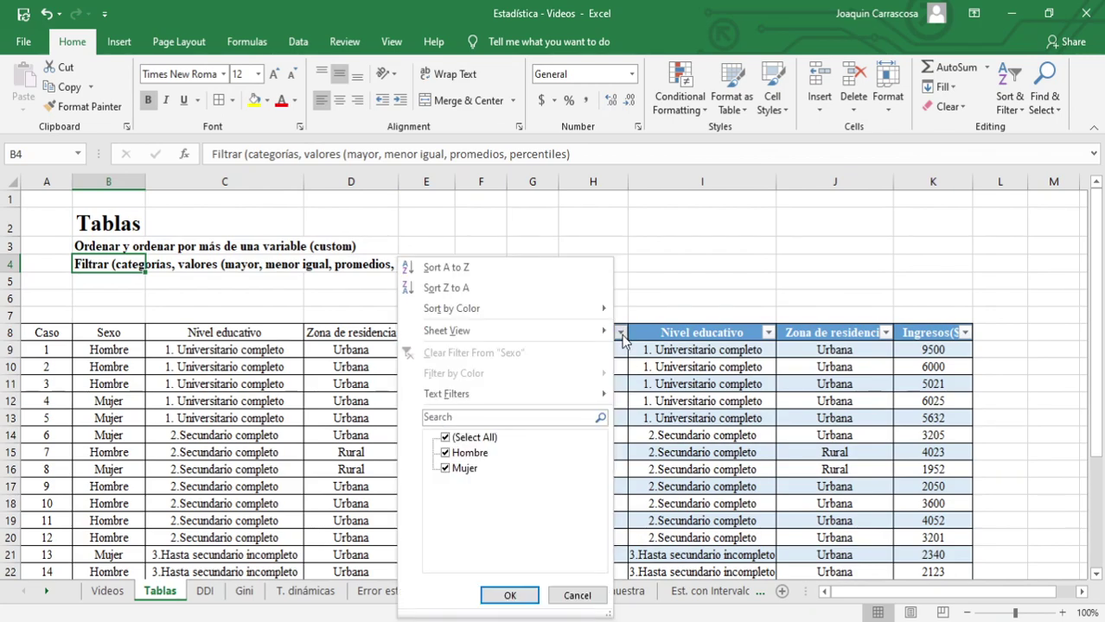
left_click(447, 456)
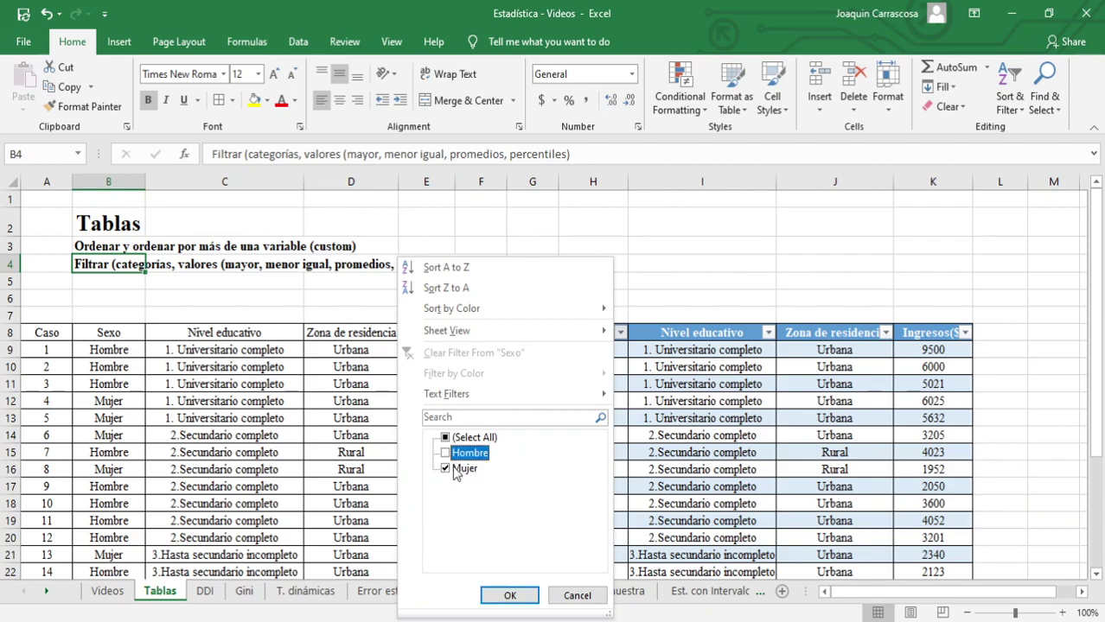
left_click(507, 595)
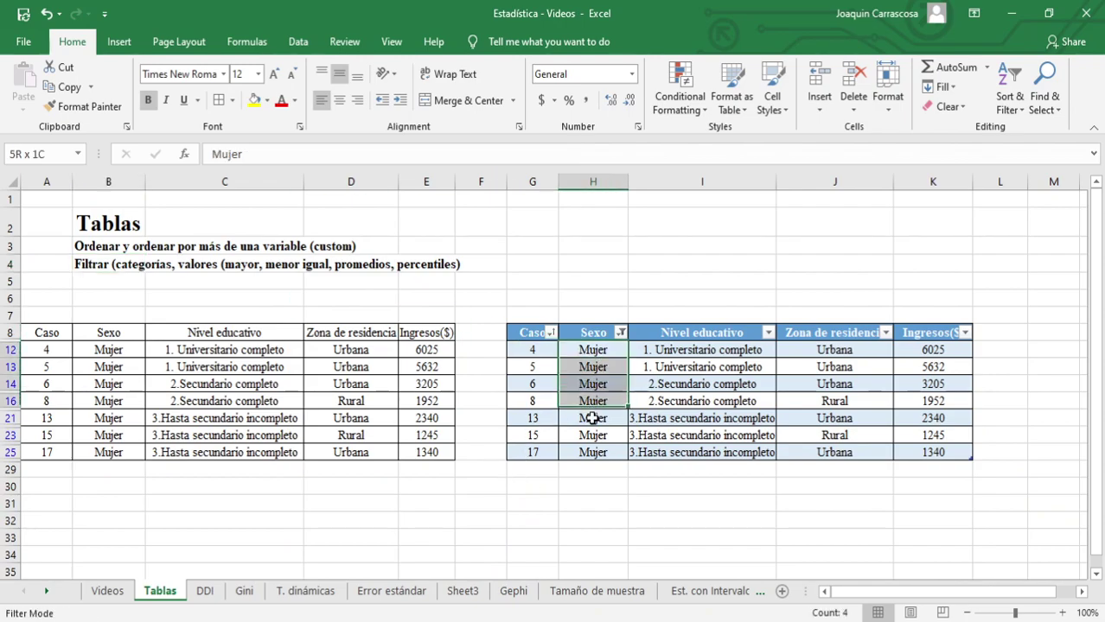
left_click_drag(591, 356, 592, 449)
left_click_drag(535, 353, 925, 436)
left_click(722, 398)
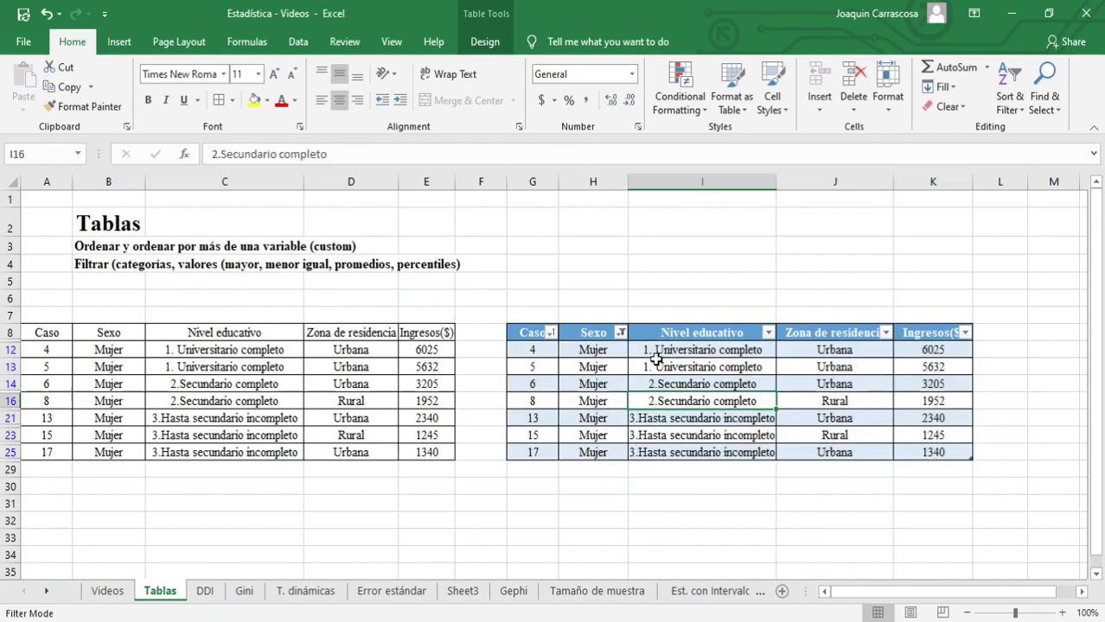
left_click(619, 333)
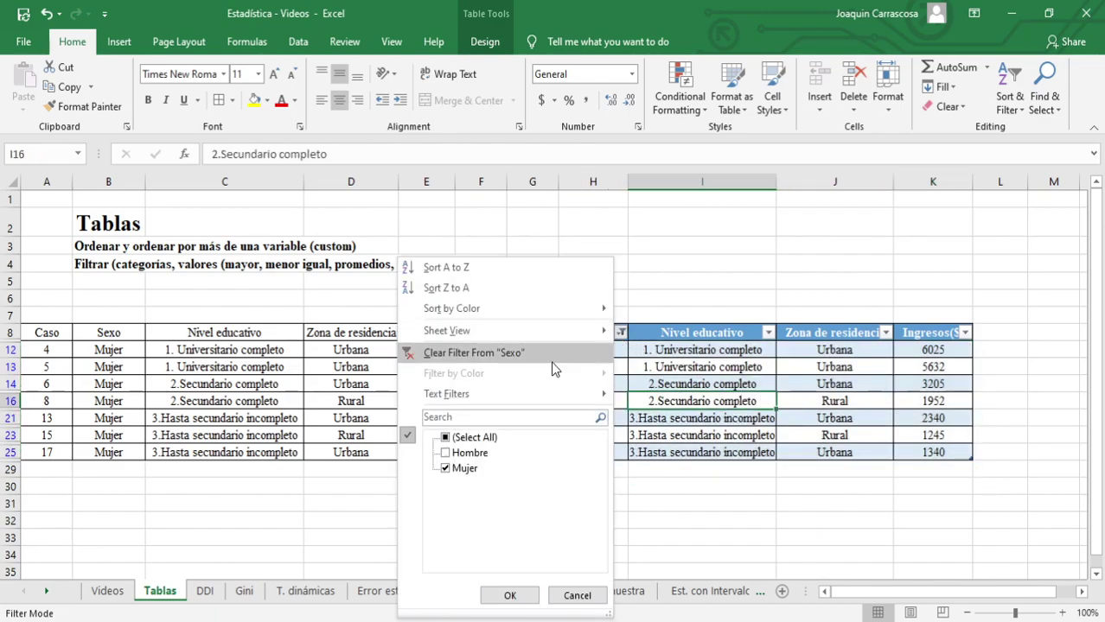
left_click(475, 354)
Step: Apply a Top 10 Items number filter on Ingresos($), leaving 10 of 20 records
scroll(534, 403, "down", 1)
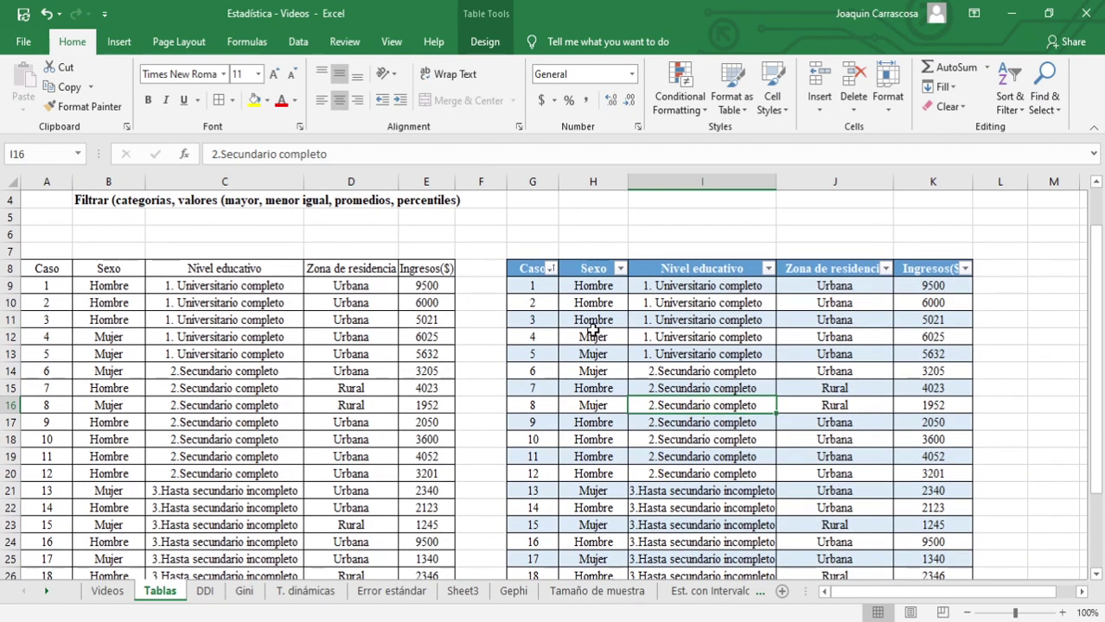
scroll(605, 316, "up", 1)
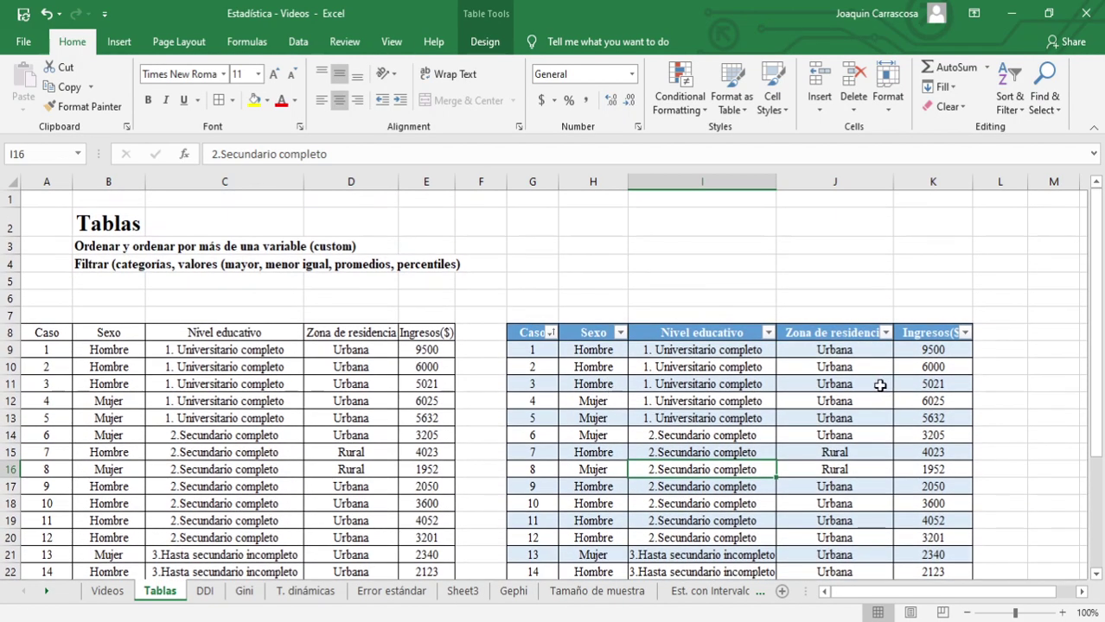
left_click(965, 334)
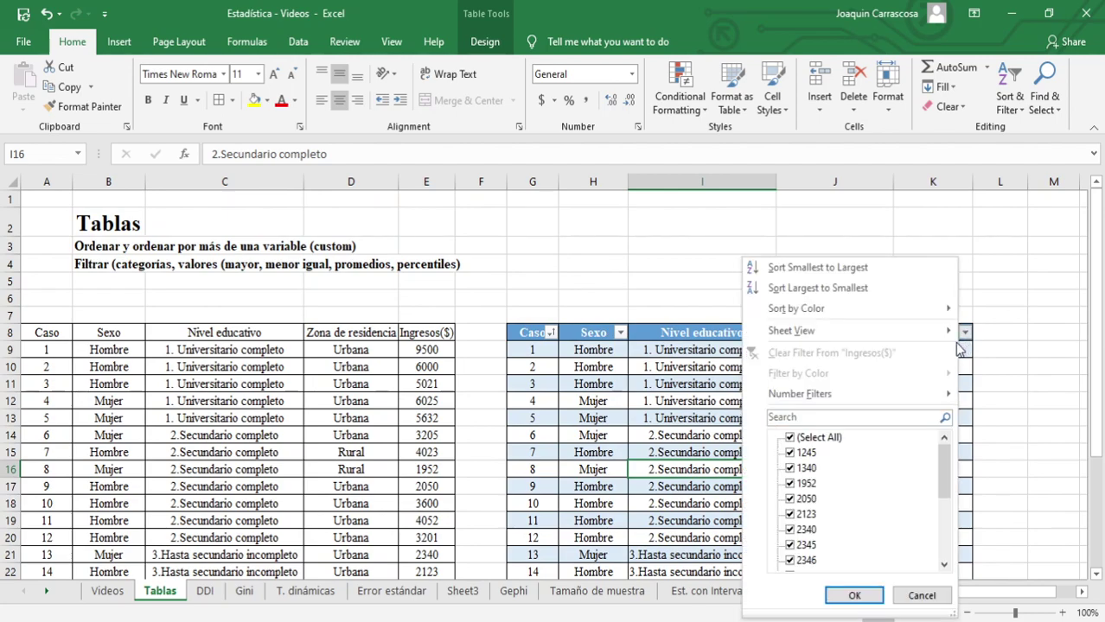
scroll(864, 476, "down", 5)
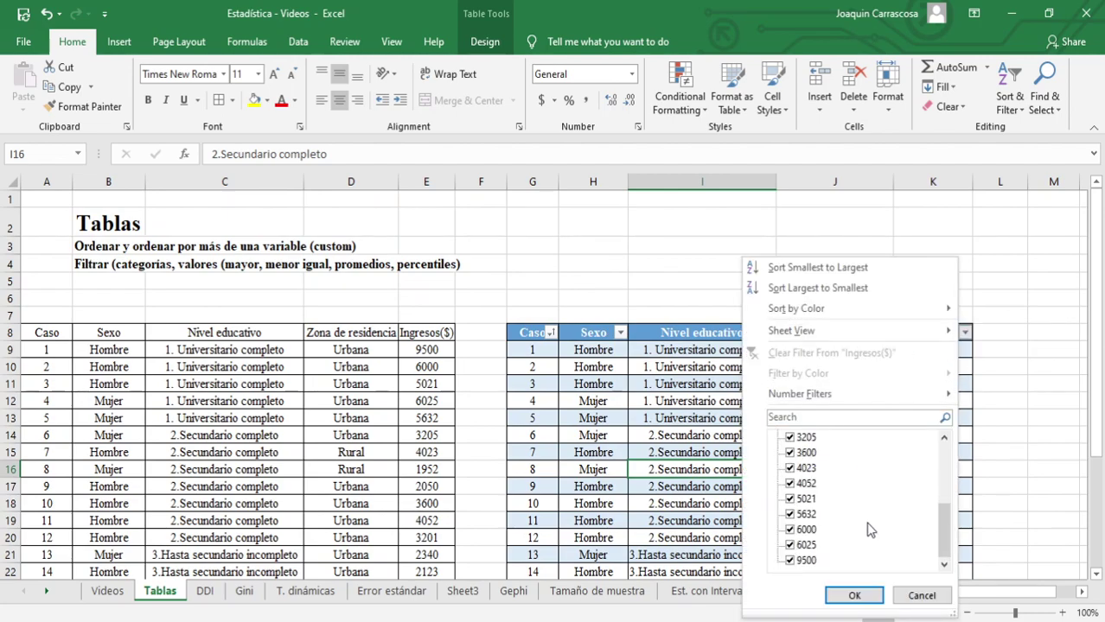
scroll(868, 525, "up", 2)
scroll(865, 510, "up", 3)
mouse_move(875, 398)
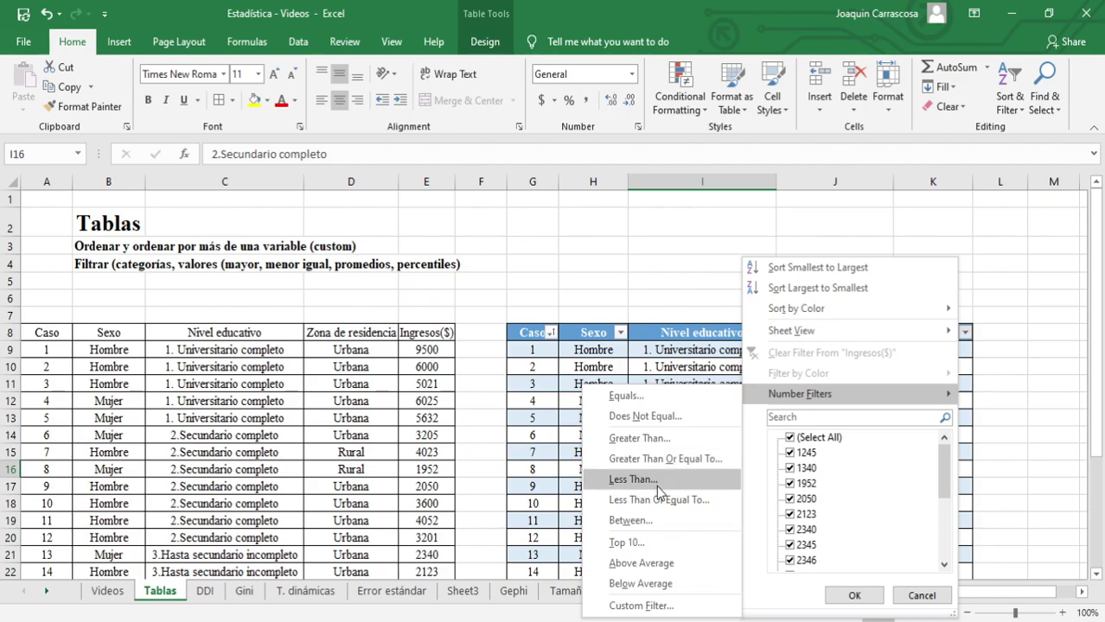
left_click(662, 544)
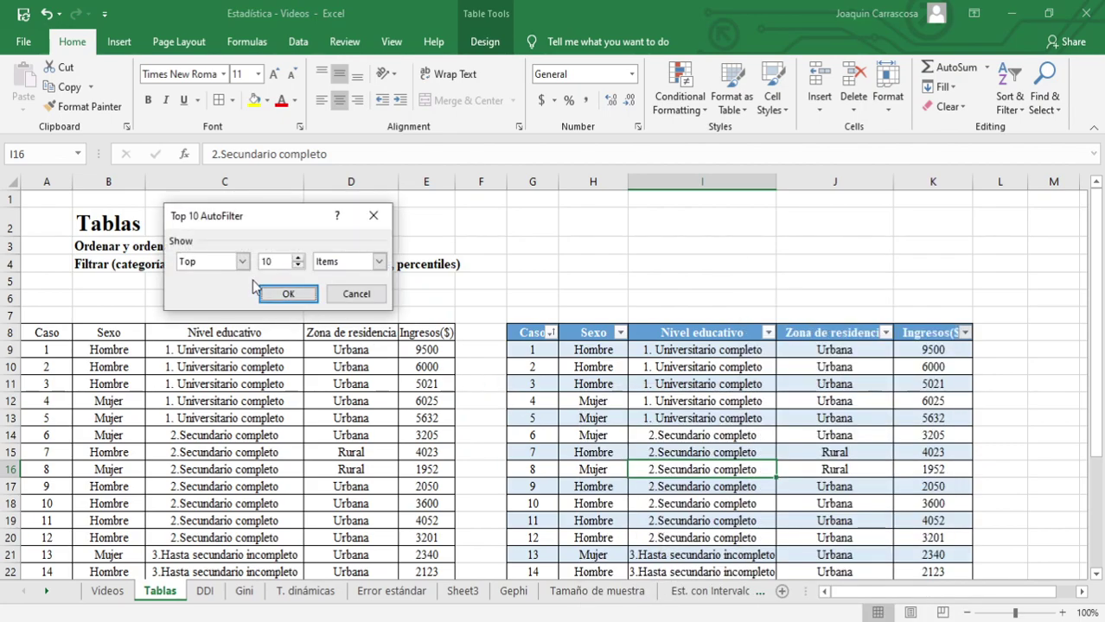
left_click(290, 293)
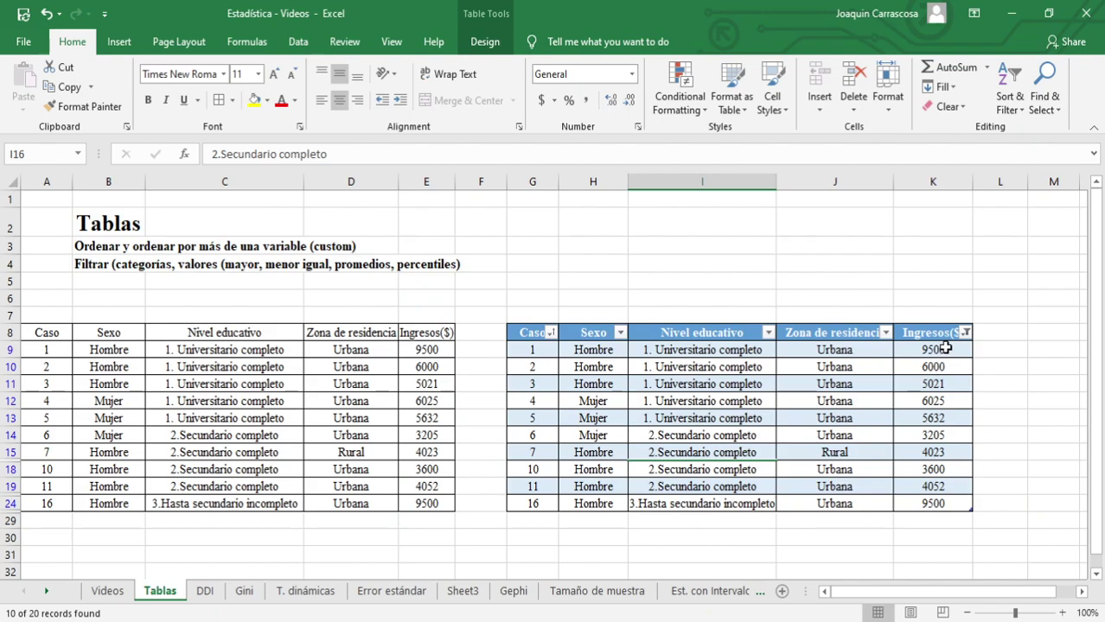
Step: Check the filtered Ingresos($) values' totals and average, then cancel the reopened Top 10 settings
left_click_drag(946, 347, 951, 506)
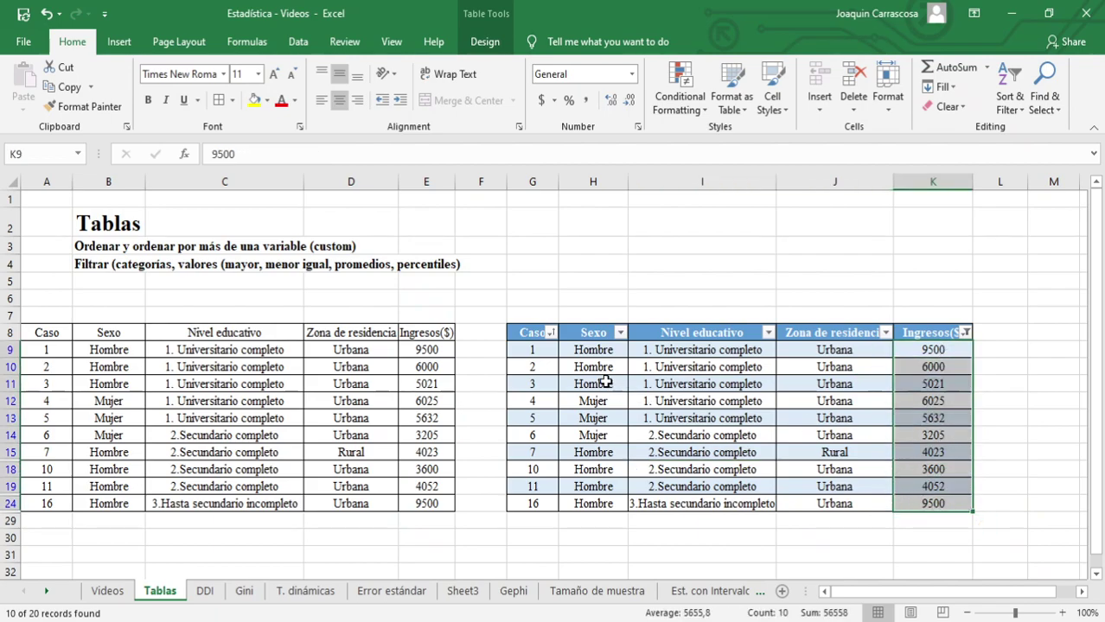
left_click_drag(532, 349, 536, 504)
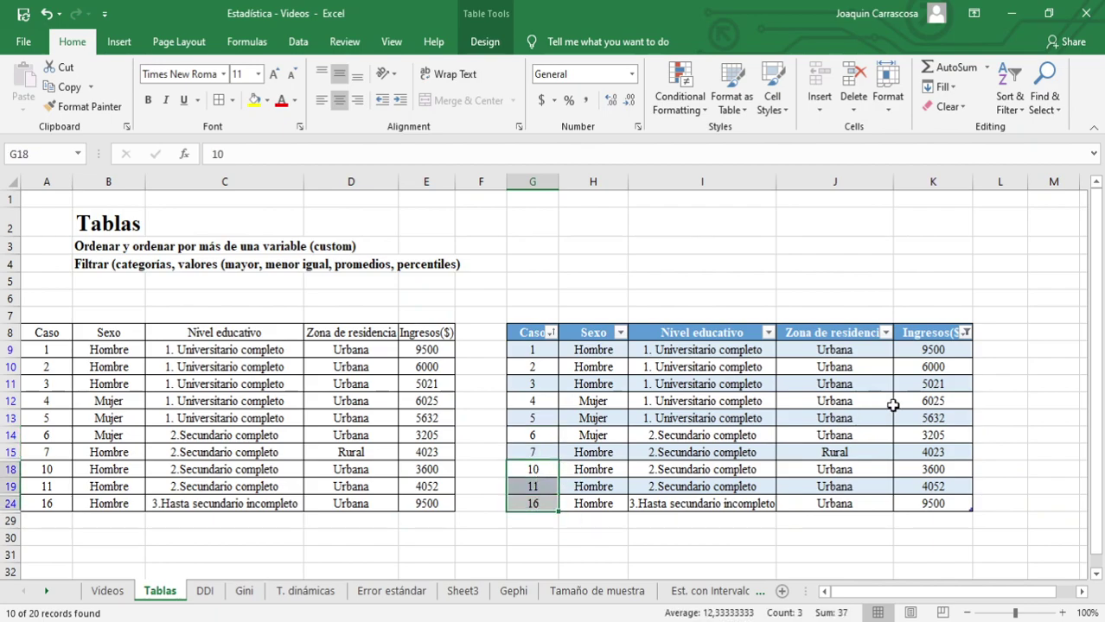
left_click_drag(918, 351, 938, 504)
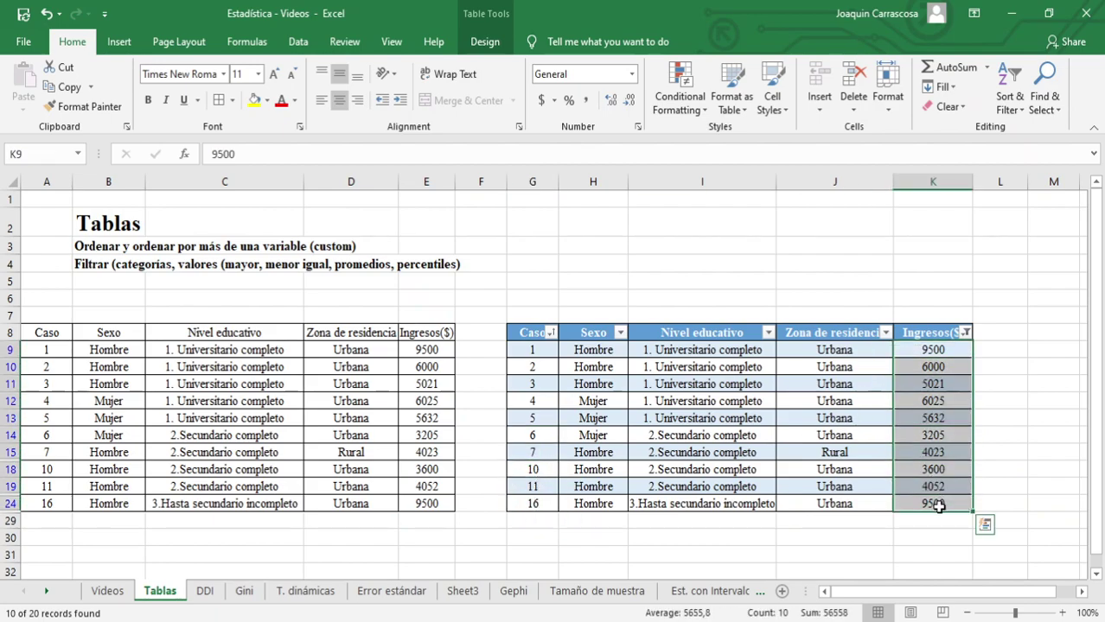
left_click(966, 334)
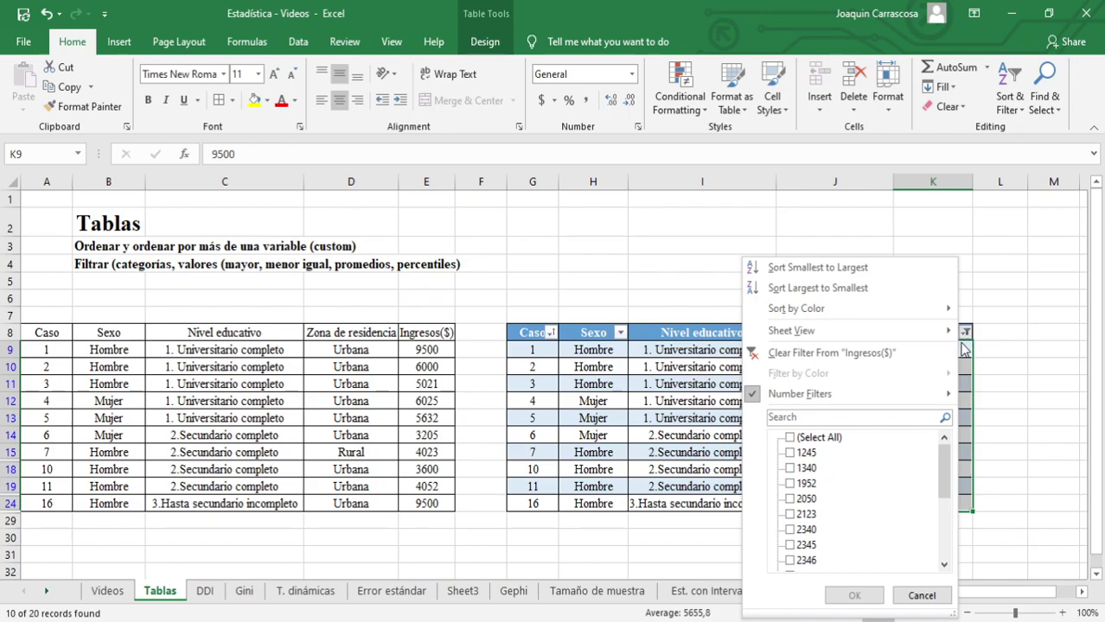
mouse_move(820, 395)
left_click(643, 543)
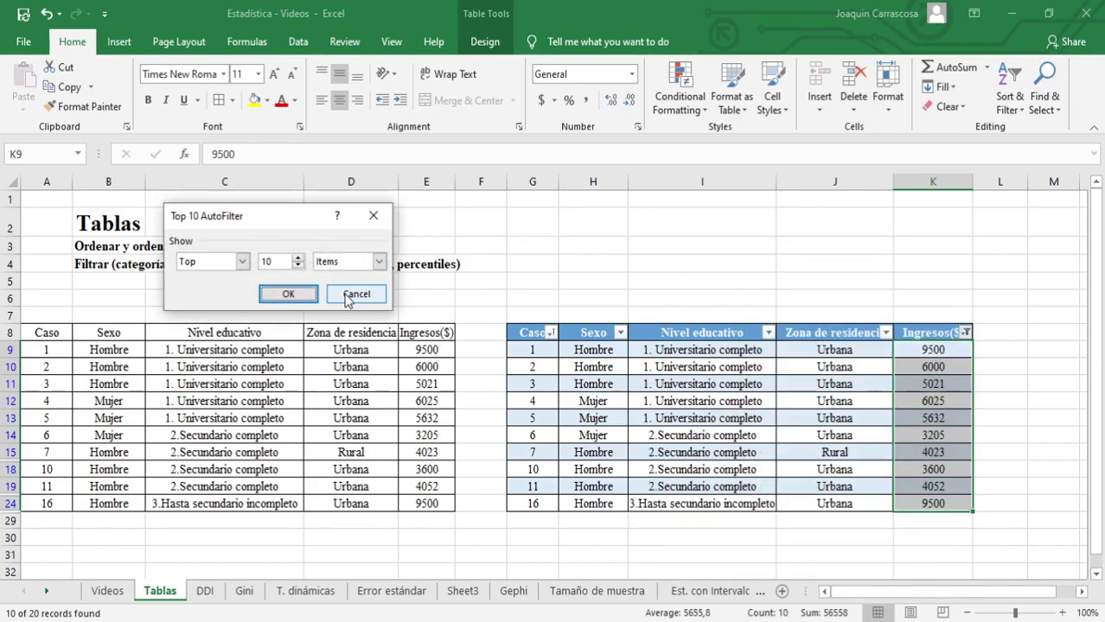
left_click(351, 295)
Step: Clear the filter from Ingresos($) so all 20 survey cases show again
left_click(965, 334)
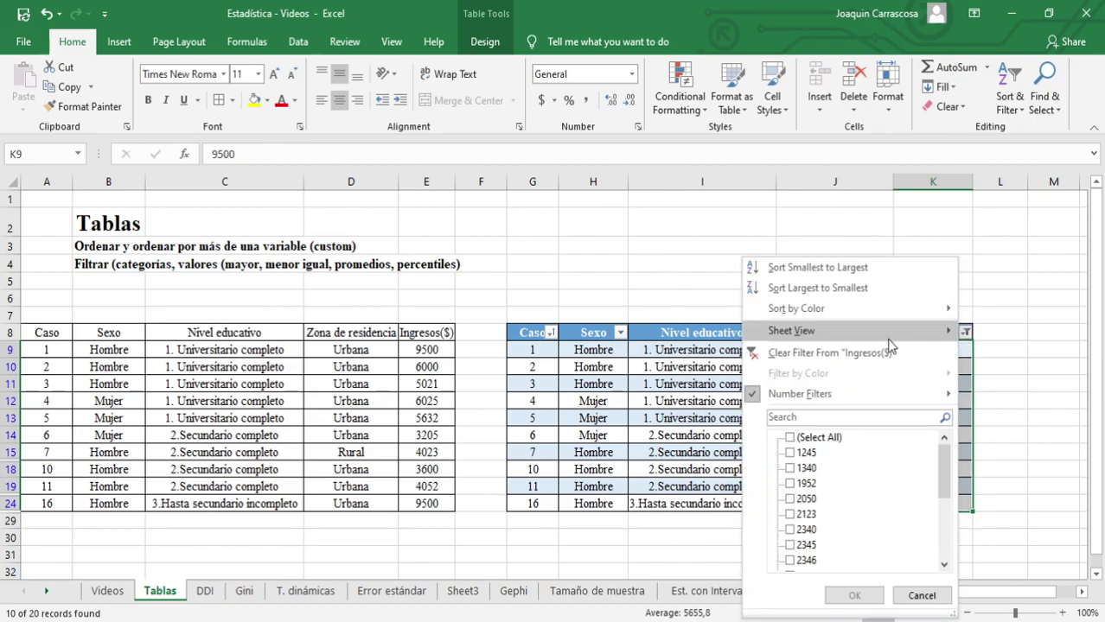
left_click(930, 350)
scroll(968, 259, "down", 2)
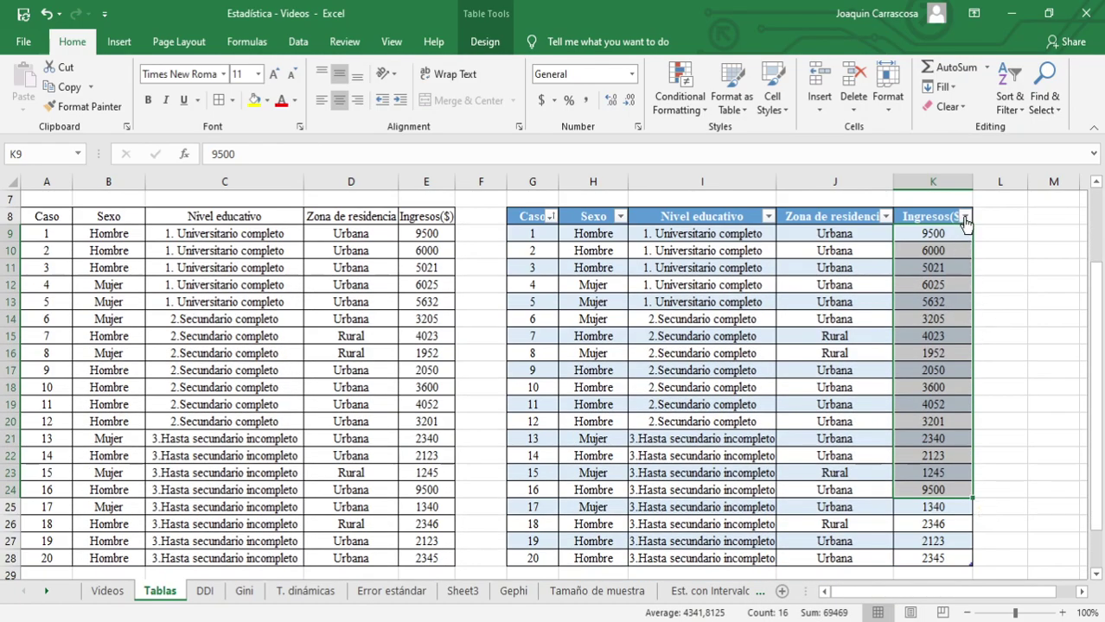
scroll(994, 289, "up", 1)
scroll(968, 329, "up", 1)
left_click(965, 334)
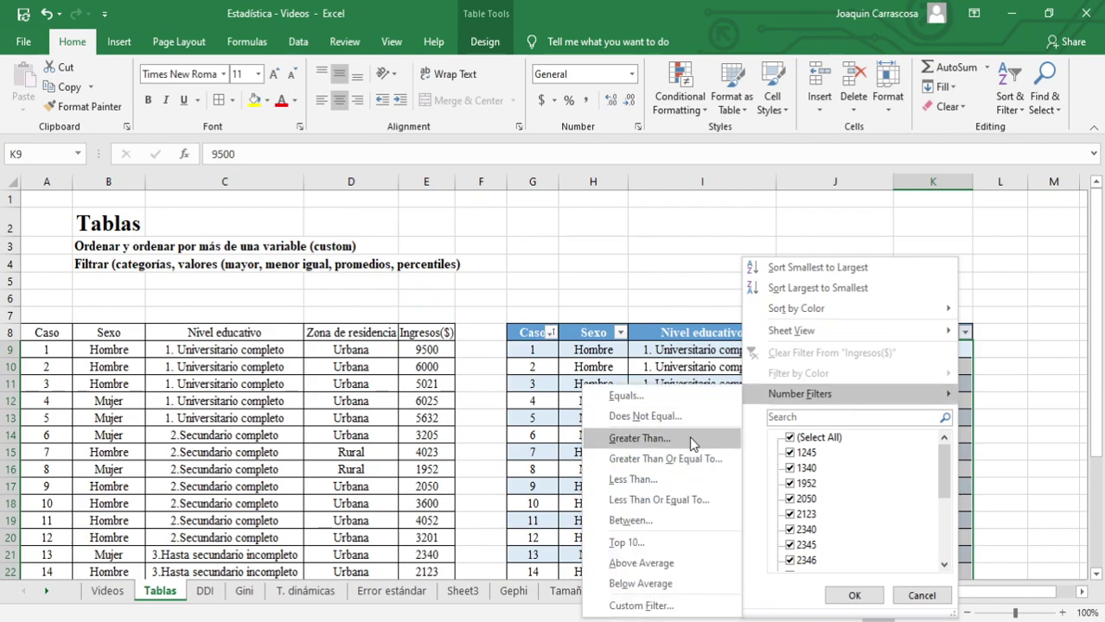
left_click(639, 438)
left_click_drag(309, 184, 392, 187)
type("4000")
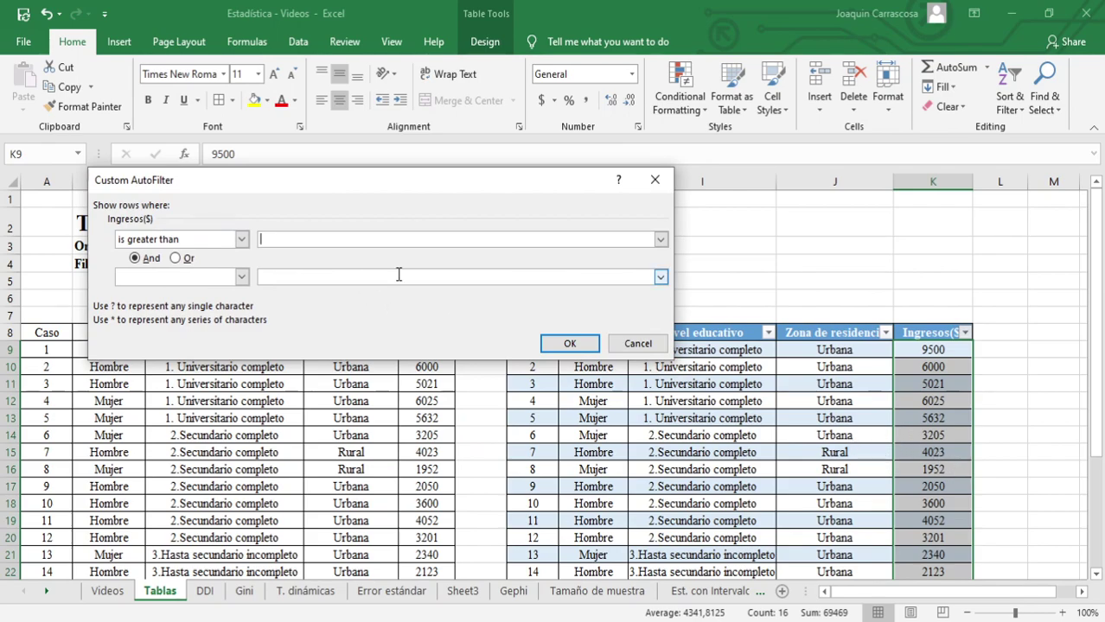
left_click(567, 343)
left_click_drag(916, 350, 924, 469)
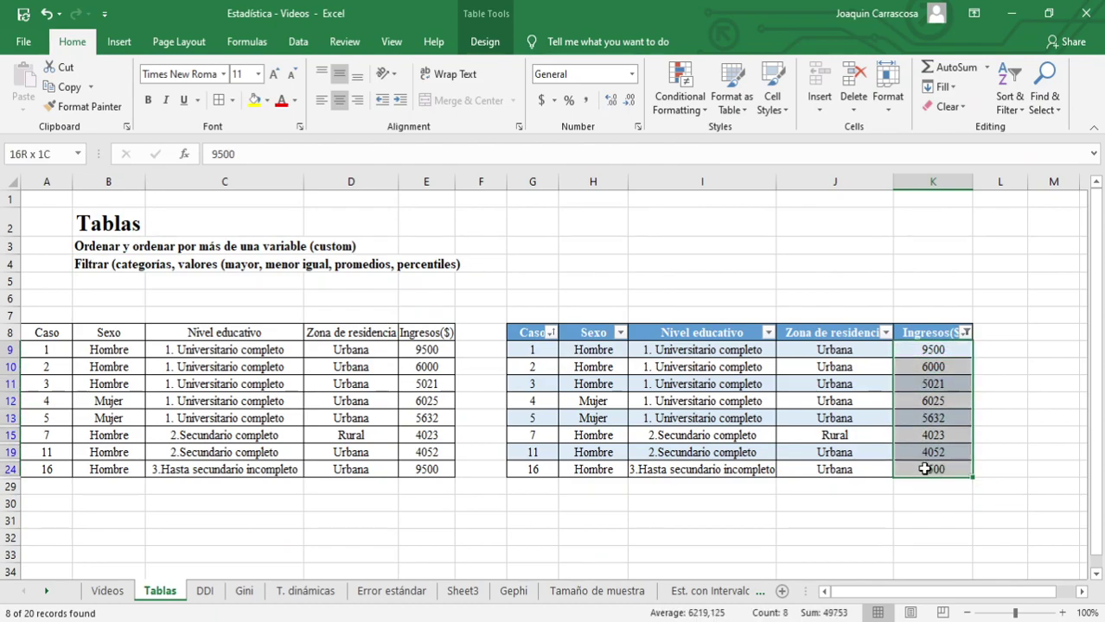
left_click(965, 332)
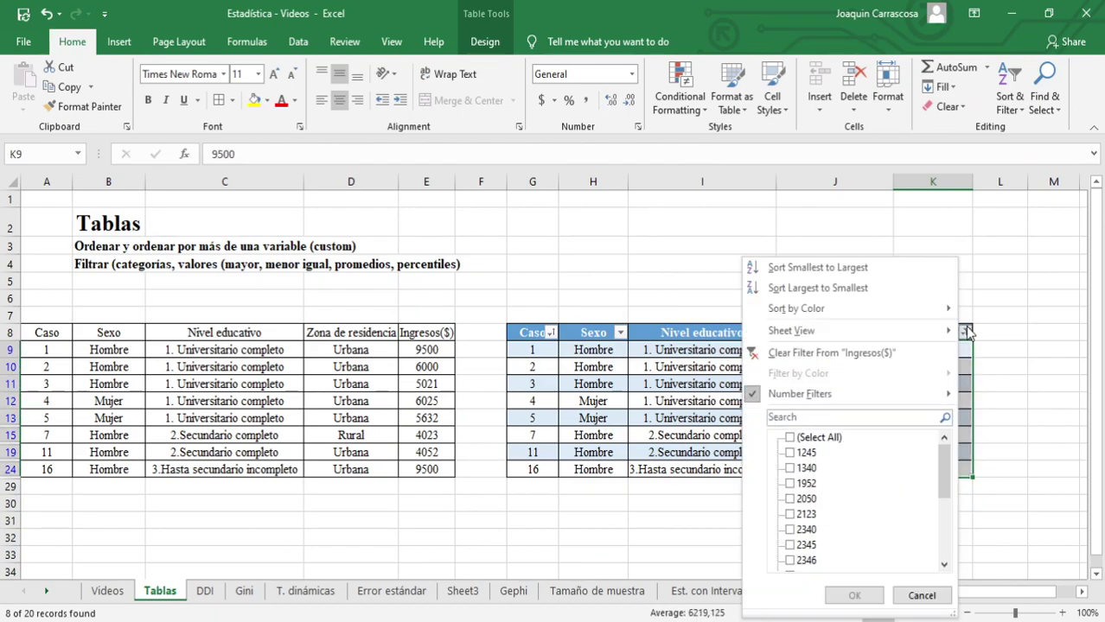
left_click(899, 354)
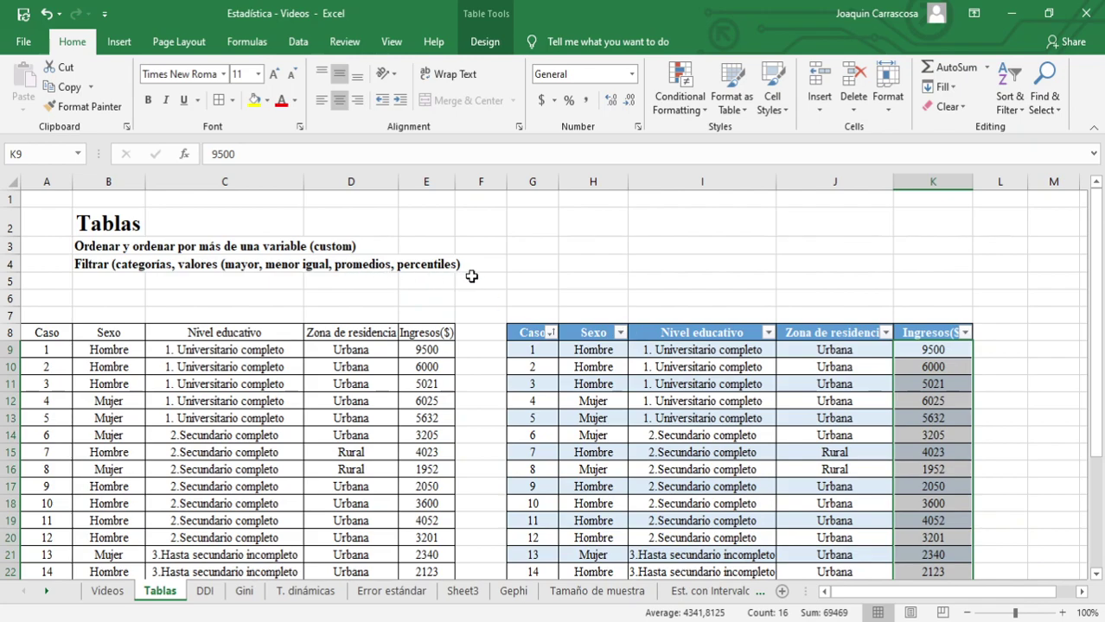
left_click(966, 332)
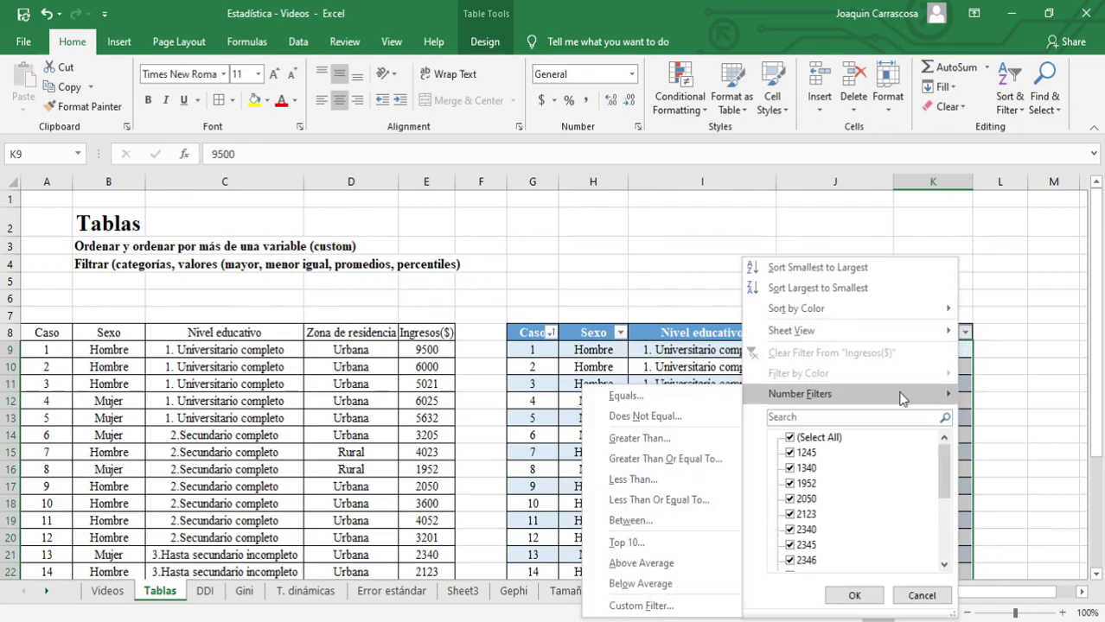
left_click(702, 564)
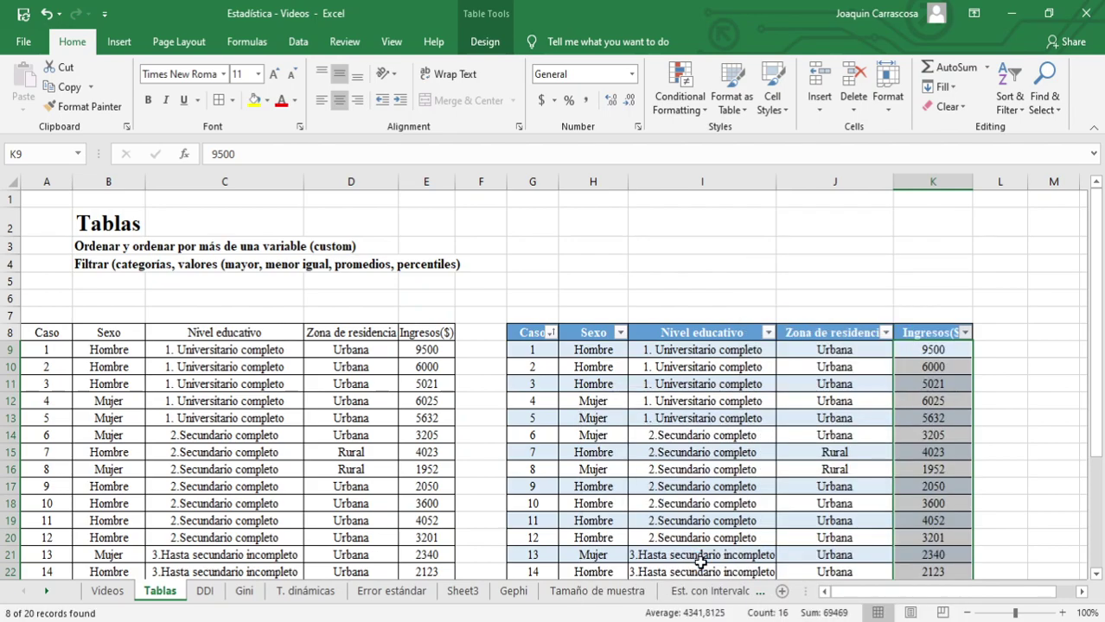
left_click(958, 421)
left_click_drag(933, 350, 933, 467)
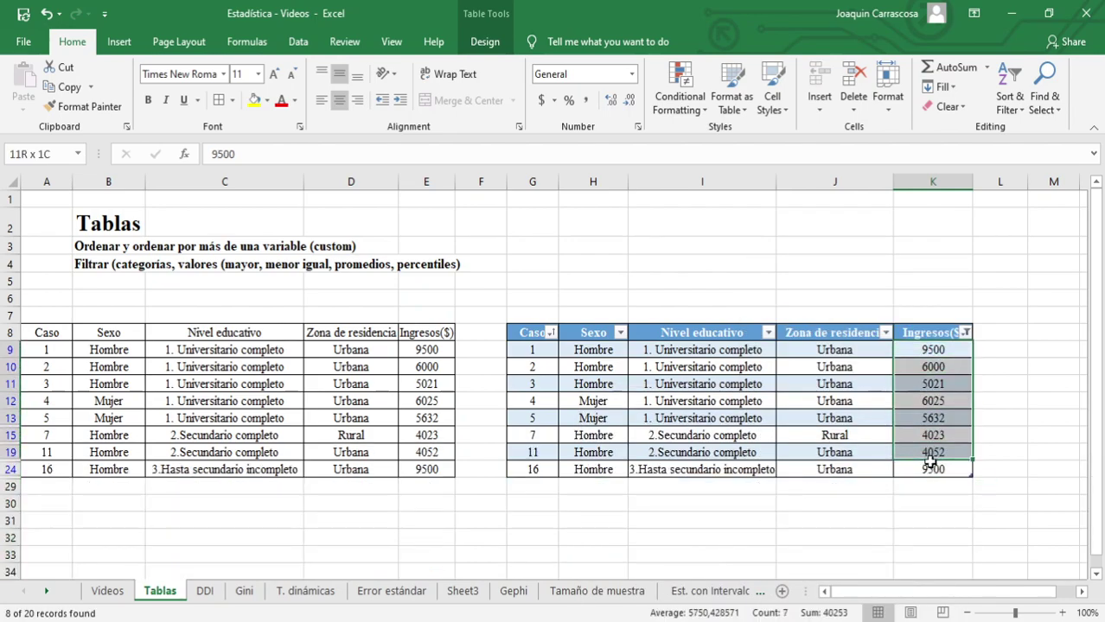
left_click(966, 334)
left_click(870, 357)
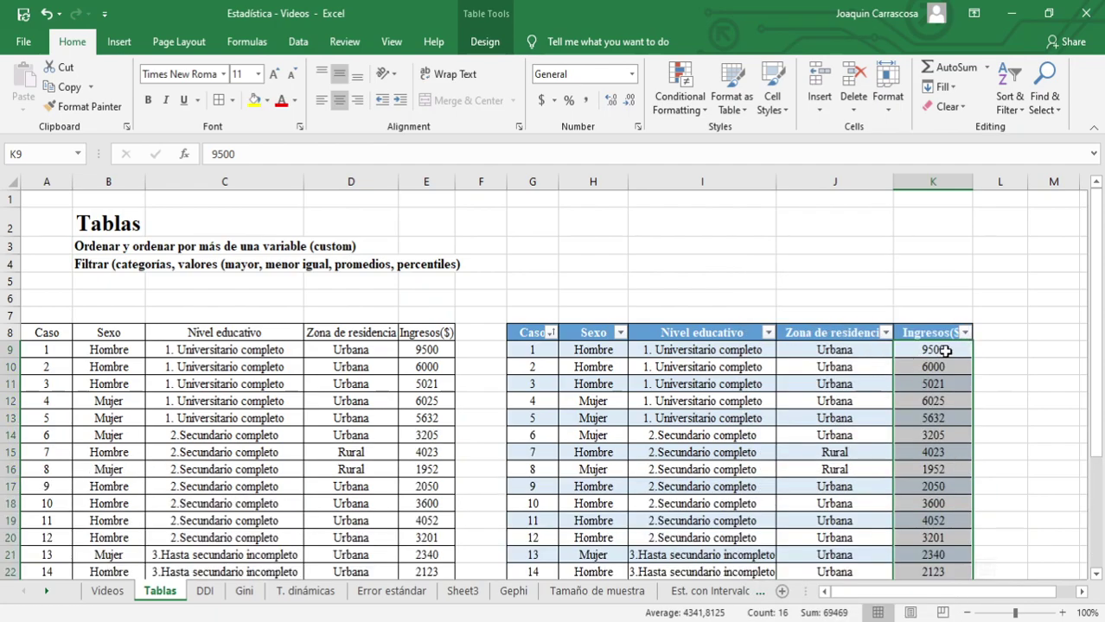
scroll(960, 432, "down", 2)
mouse_move(933, 438)
left_mouse_down()
mouse_move(933, 558)
mouse_move(918, 235)
left_mouse_up()
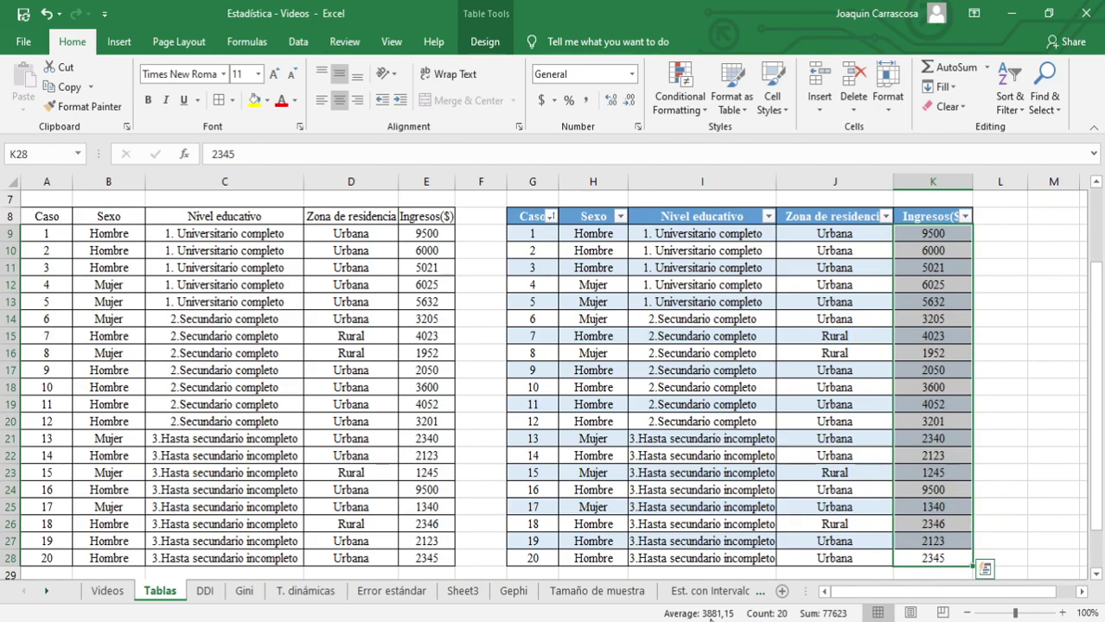
left_click_drag(1095, 298, 1095, 286)
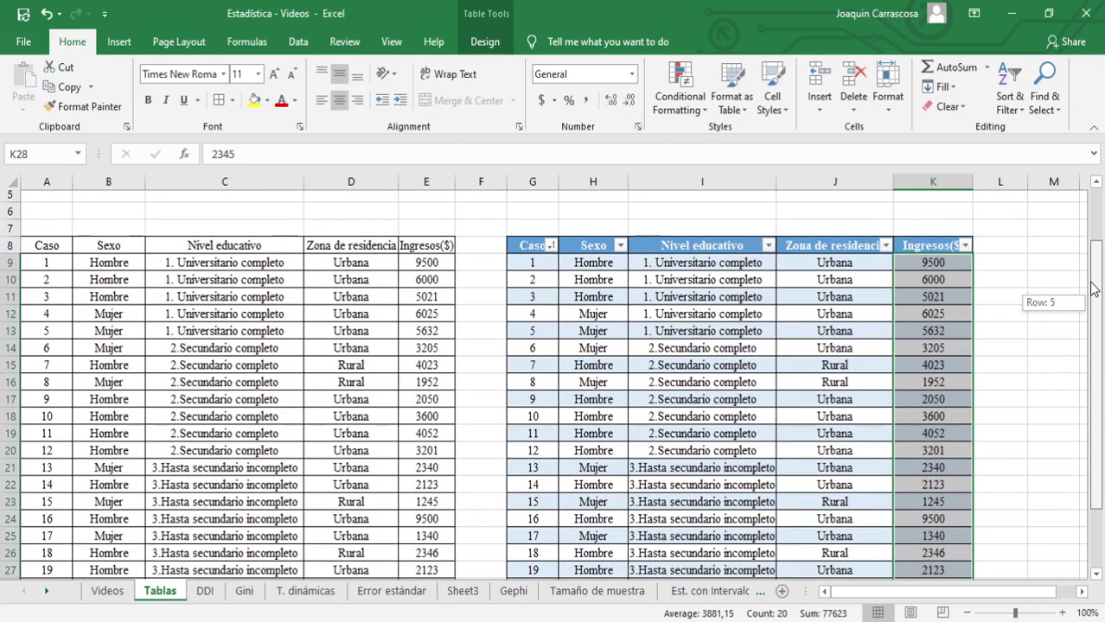
left_click(964, 255)
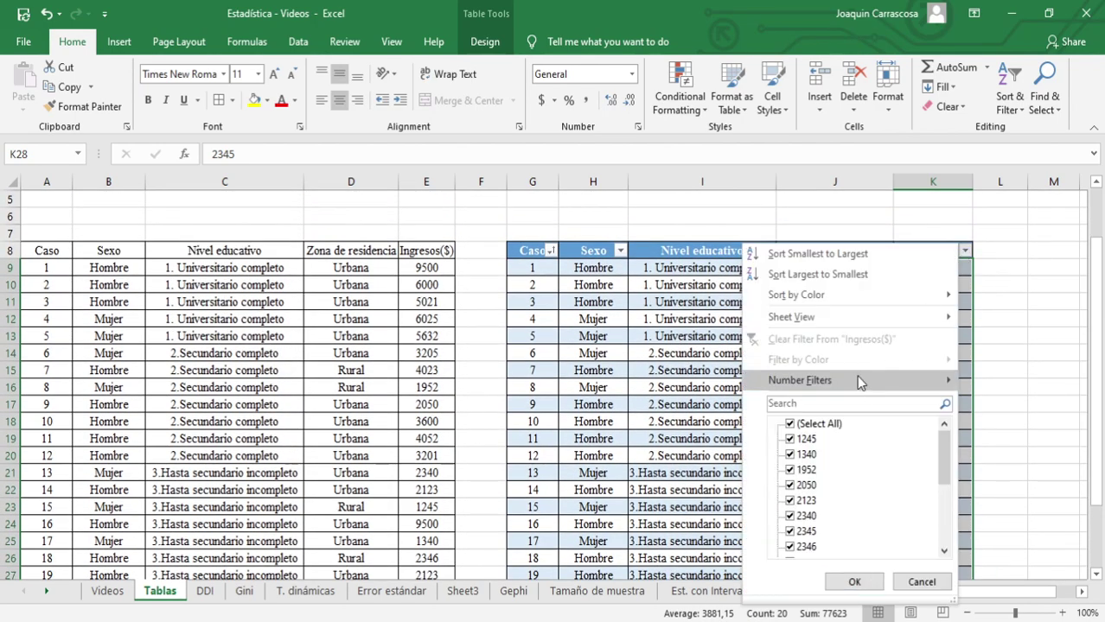
mouse_move(854, 377)
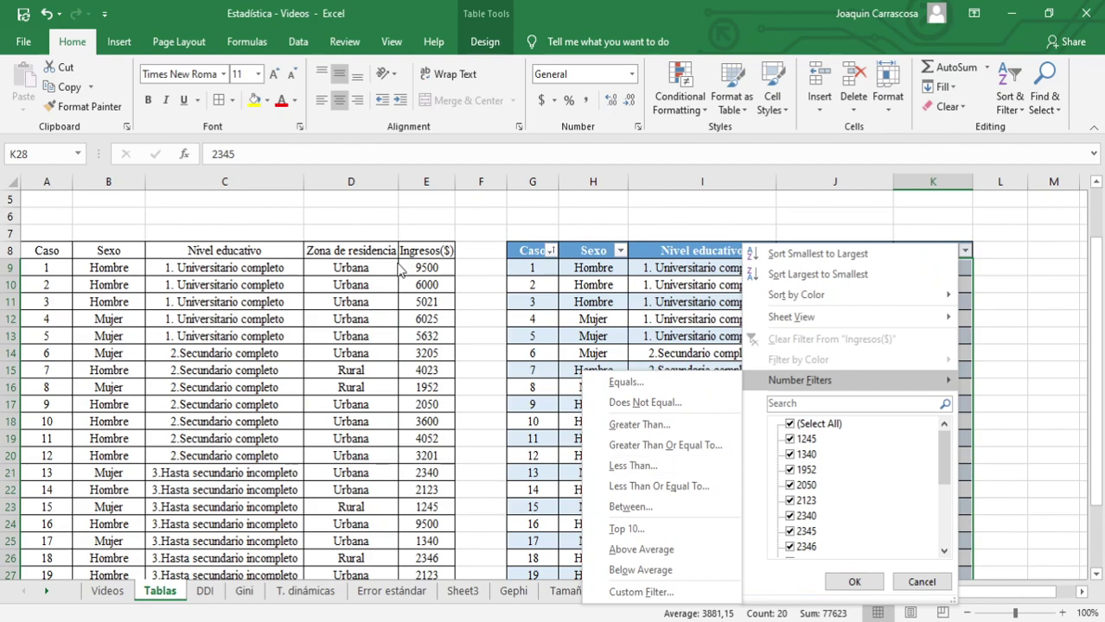
left_click(481, 216)
scroll(983, 246, "up", 1)
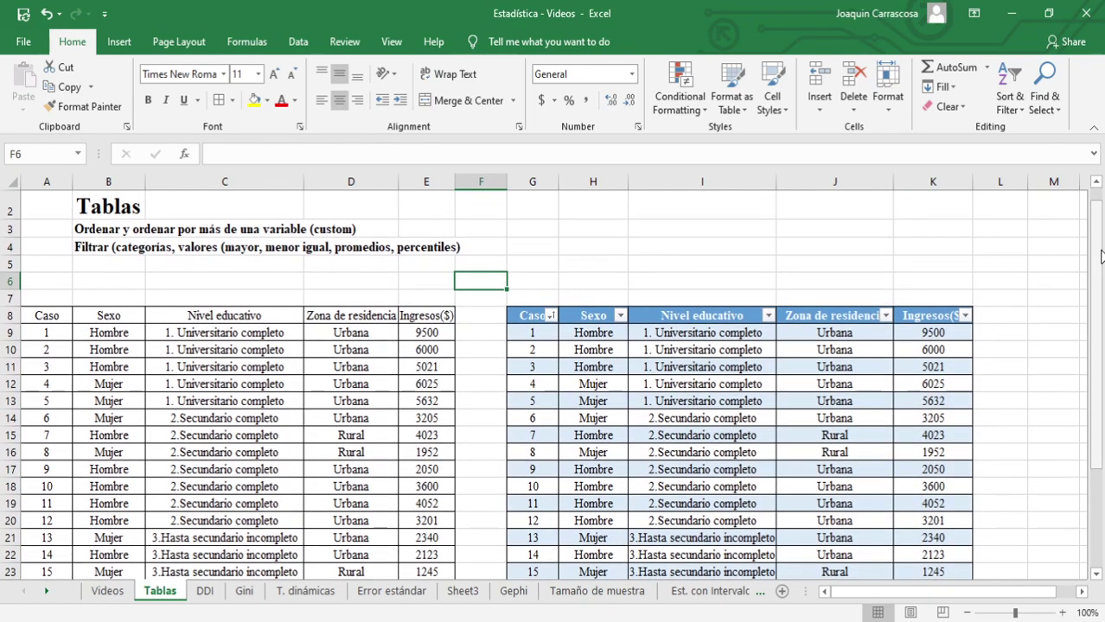
left_click_drag(1096, 244, 1096, 318)
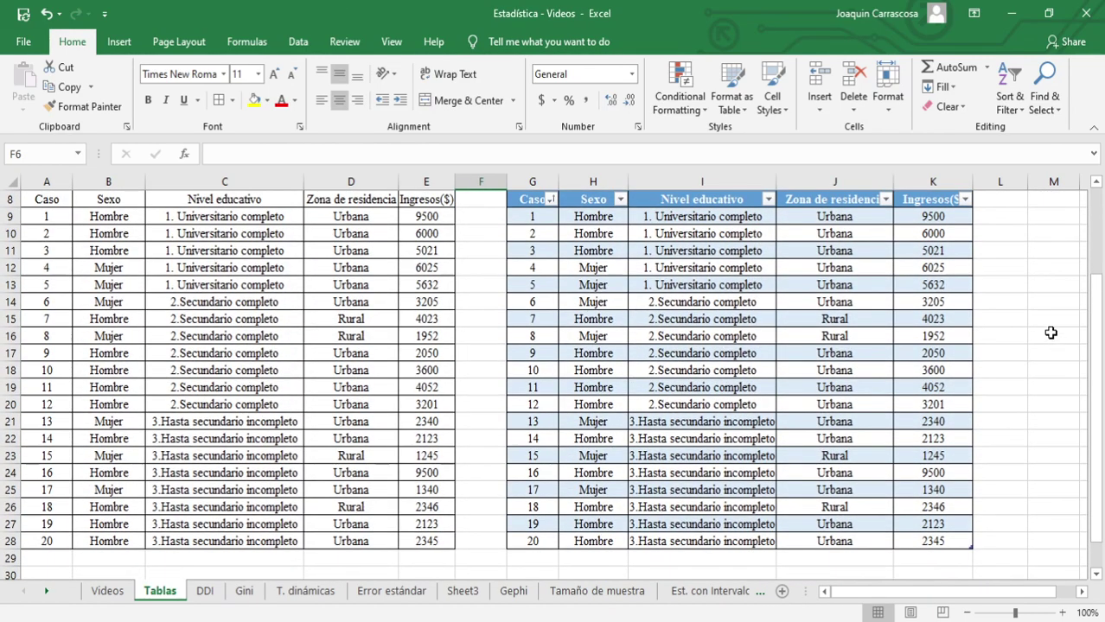